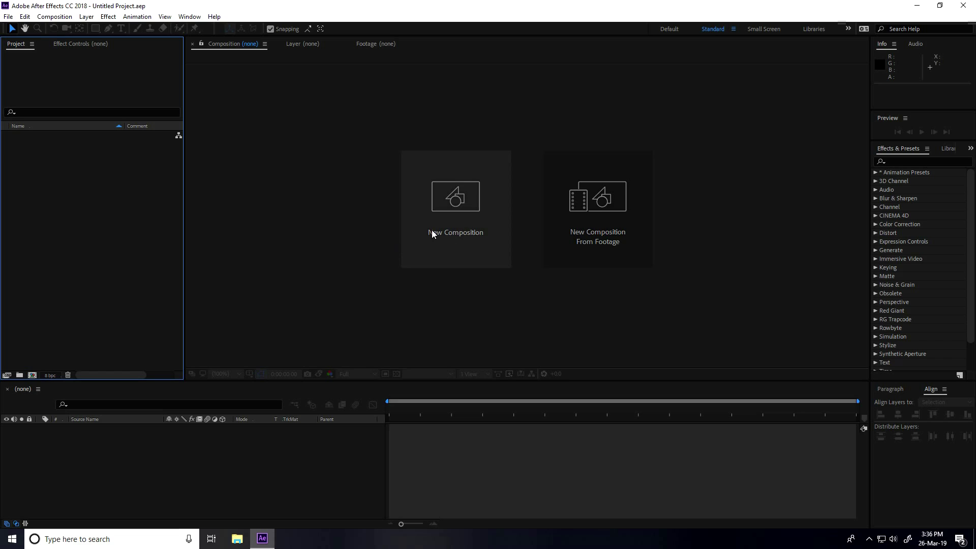
Create Comp 1 with the HDTV 1080 29.97 preset and a 0;00;06;00 duration
{"action": "left_click", "coordinate": [464, 232]}
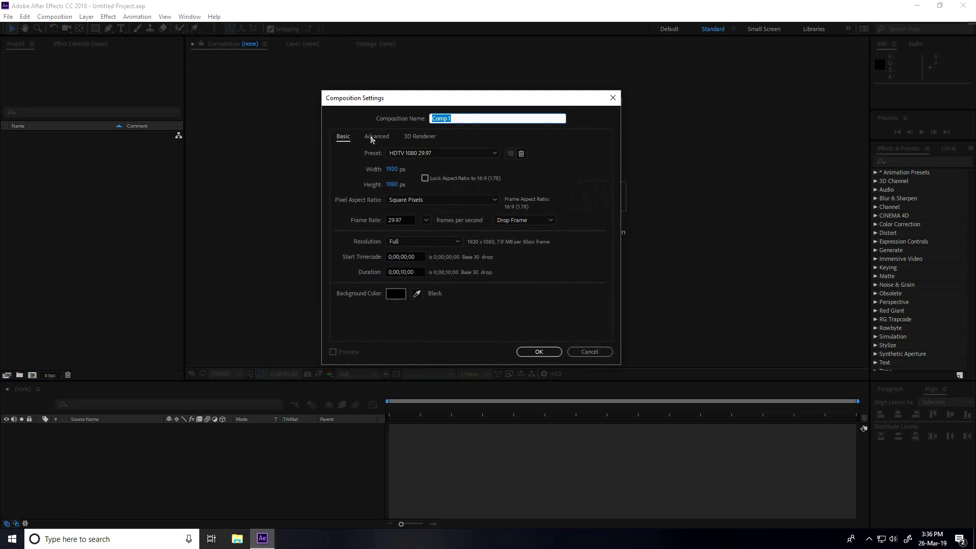
{"action": "left_click", "coordinate": [401, 153]}
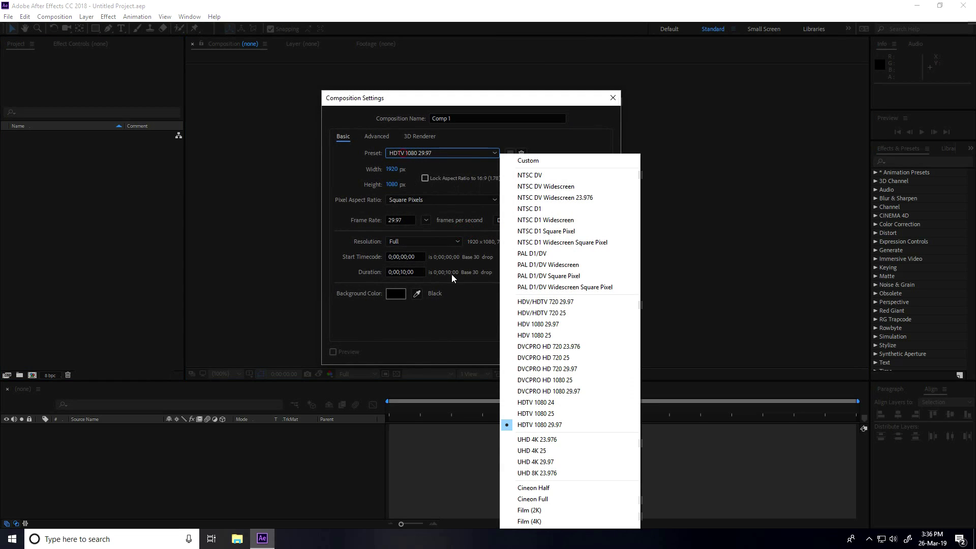
{"action": "left_click", "coordinate": [573, 424]}
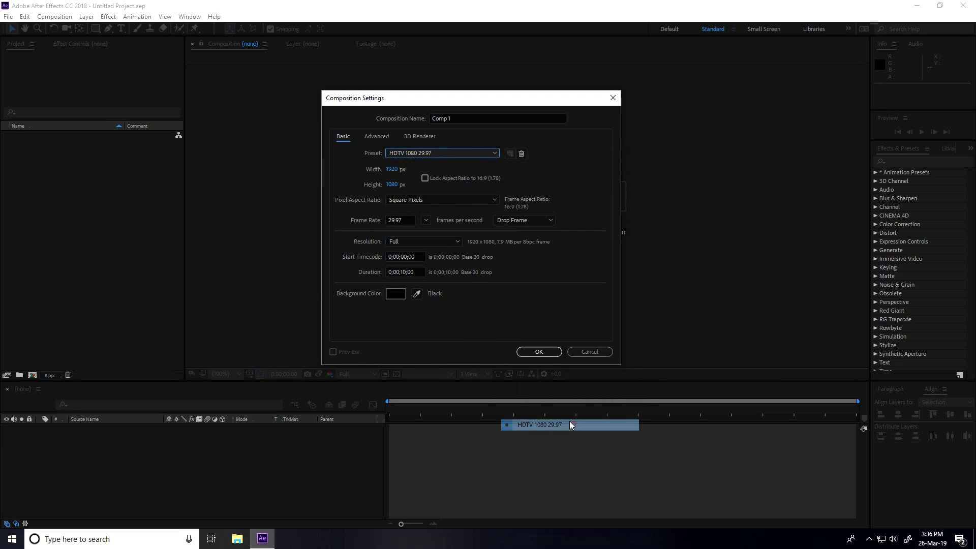
{"action": "left_click", "coordinate": [406, 272]}
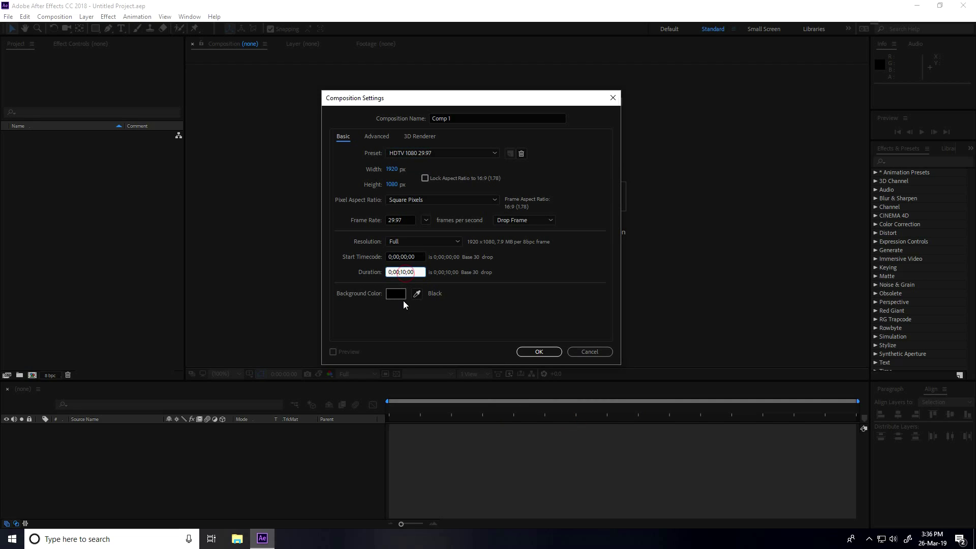
{"action": "type", "text": "06"}
{"action": "left_click", "coordinate": [538, 351]}
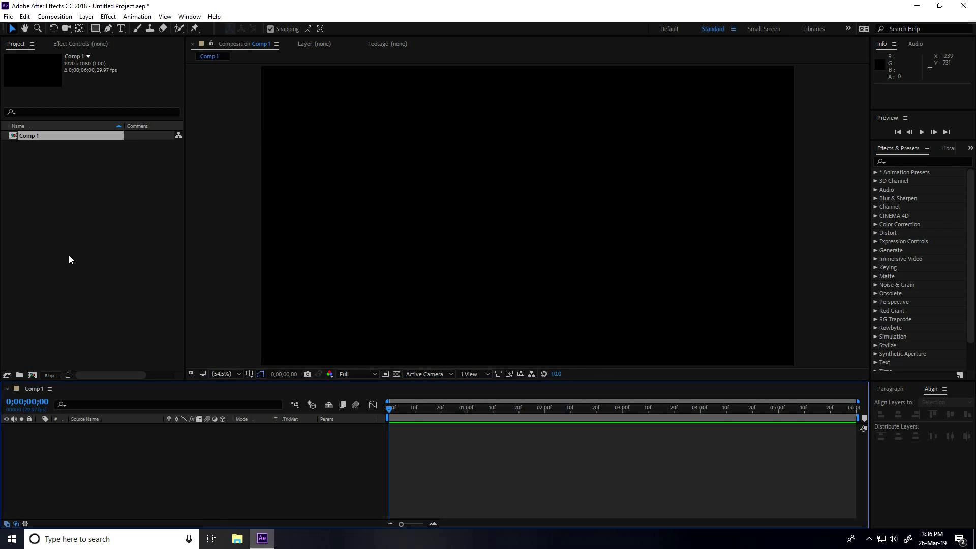
Import the logo 5-01 image from the Project panel and drag it into the Comp 1 timeline
{"action": "right_click", "coordinate": [57, 205]}
{"action": "mouse_move", "coordinate": [97, 260]}
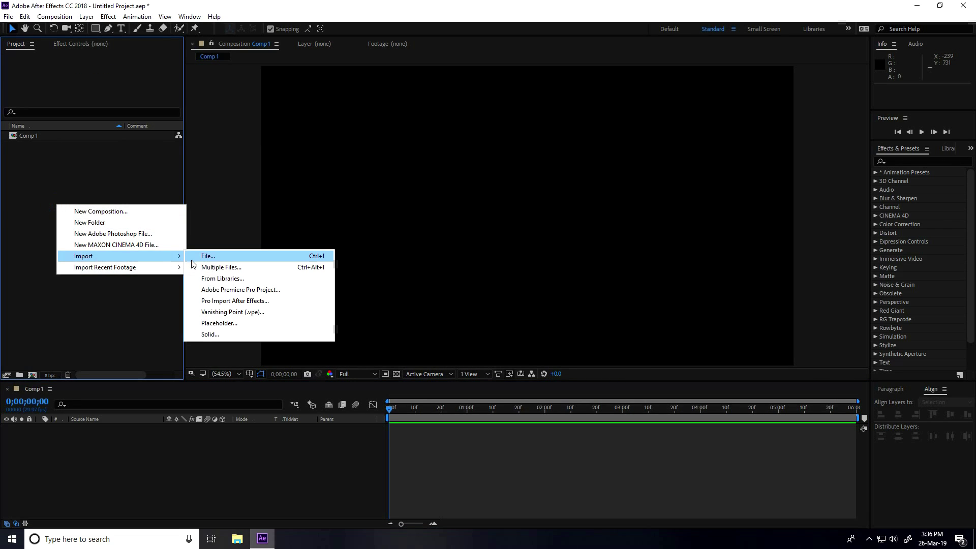
{"action": "left_click", "coordinate": [215, 258]}
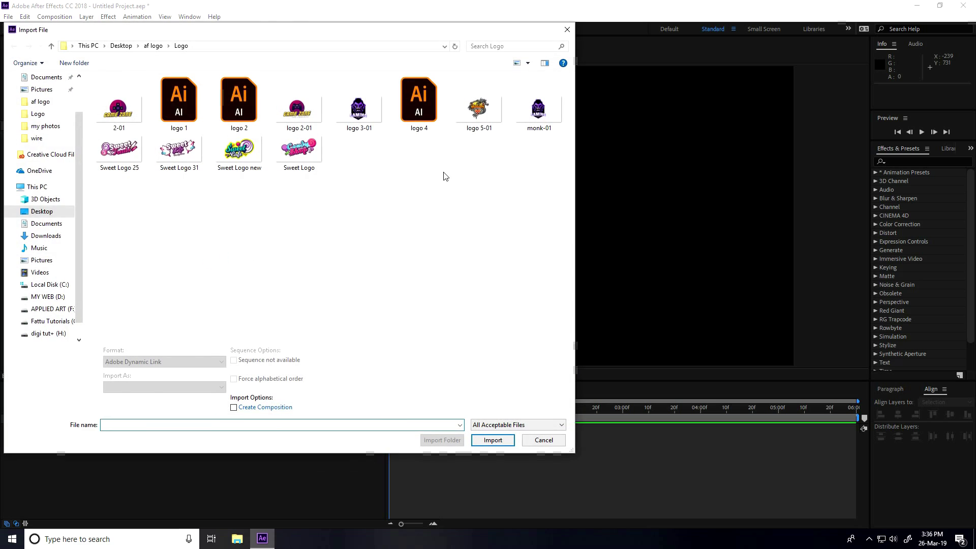
{"action": "left_click", "coordinate": [478, 108]}
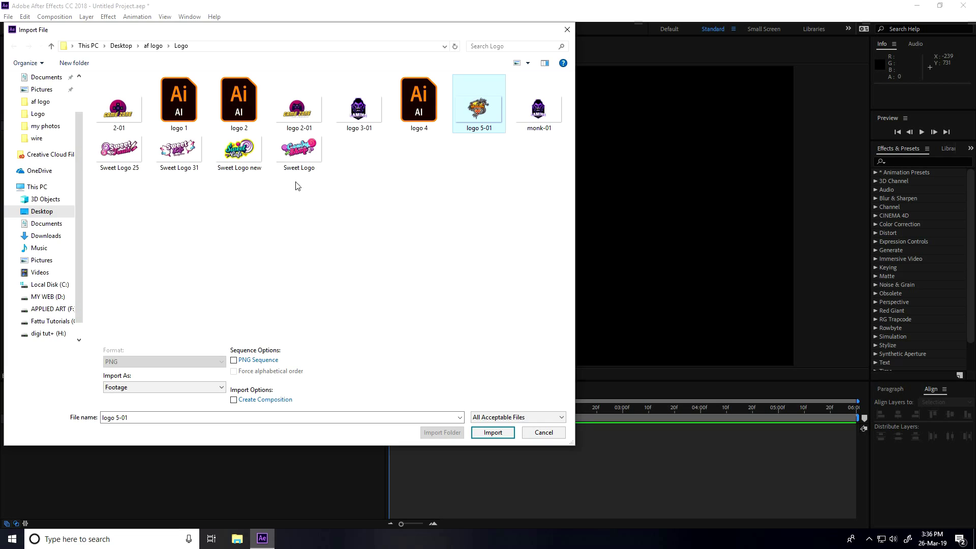
{"action": "left_click", "coordinate": [492, 433]}
{"action": "left_click_drag", "start_coordinate": [36, 144], "coordinate": [84, 457]}
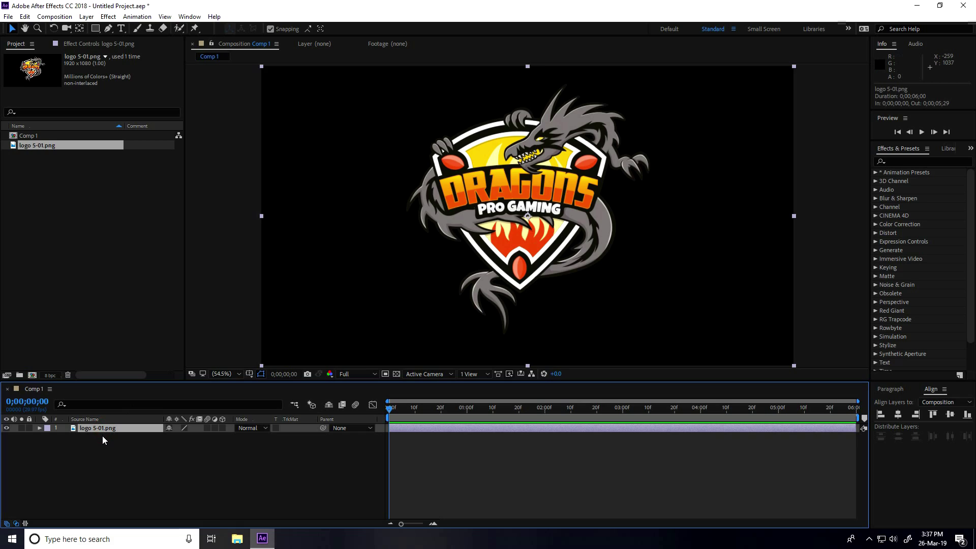
Scale the logo layer down to 50%
{"action": "key", "text": "s"}
{"action": "left_click", "coordinate": [181, 437]}
{"action": "type", "text": "50"}
{"action": "key", "text": "Return"}
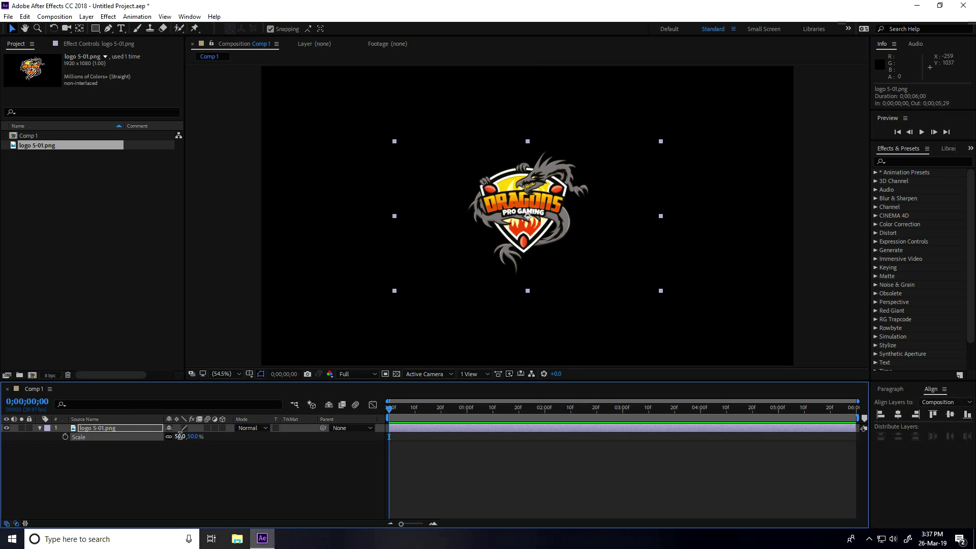
Pre-compose the logo layer as 'LOGO COMP', moving all attributes into it
{"action": "left_click", "coordinate": [39, 429]}
{"action": "left_click", "coordinate": [87, 428]}
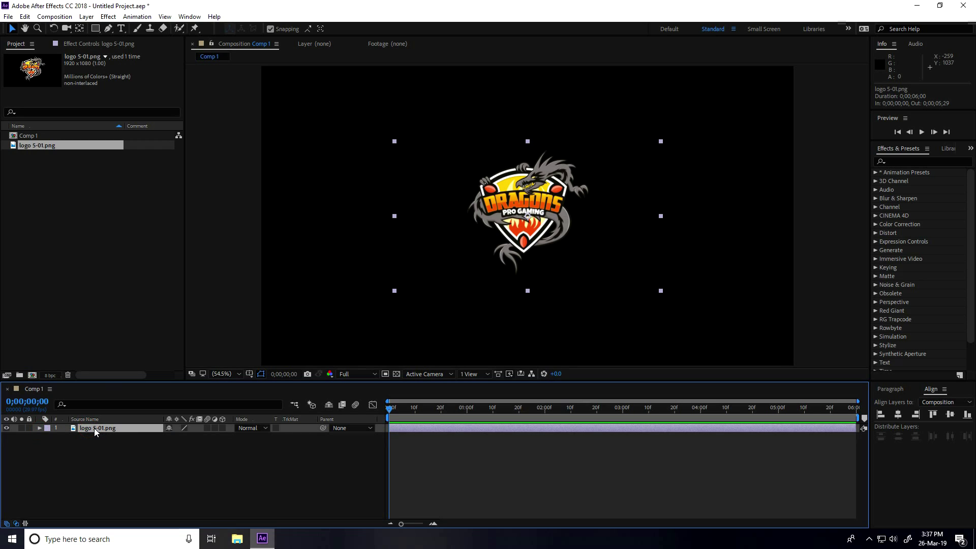
{"action": "right_click", "coordinate": [95, 428]}
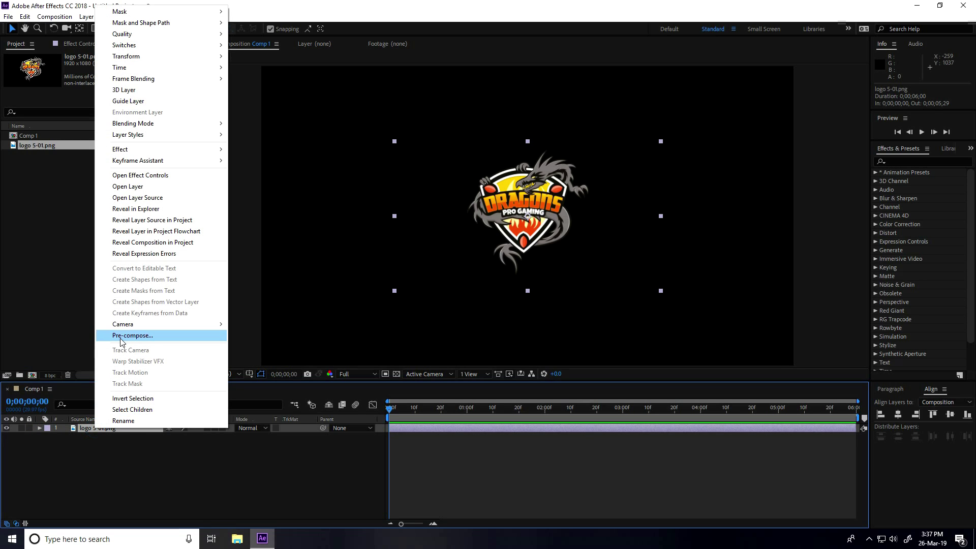
{"action": "left_click", "coordinate": [149, 337]}
{"action": "key", "text": "BackSpace"}
{"action": "type", "text": "LOGO CO"}
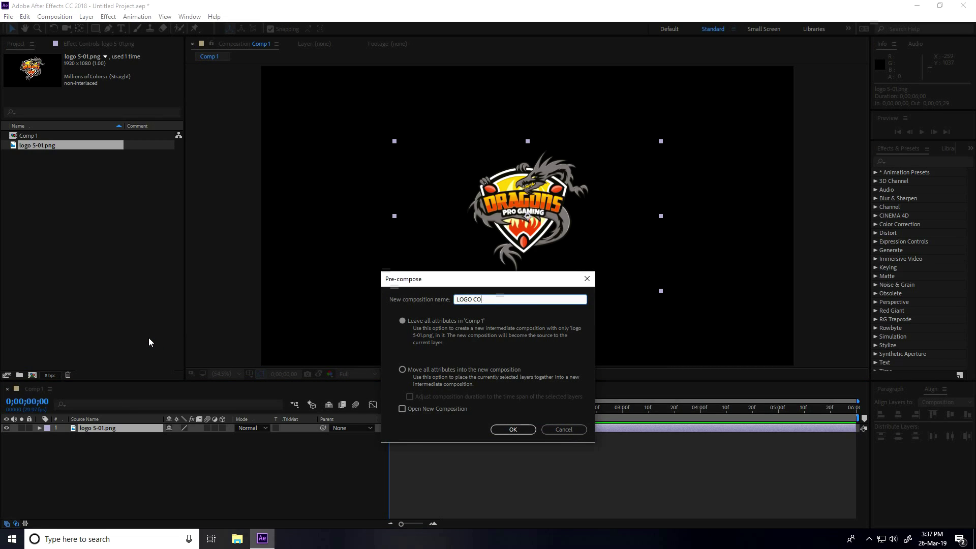
{"action": "type", "text": "MP"}
{"action": "left_click", "coordinate": [409, 372]}
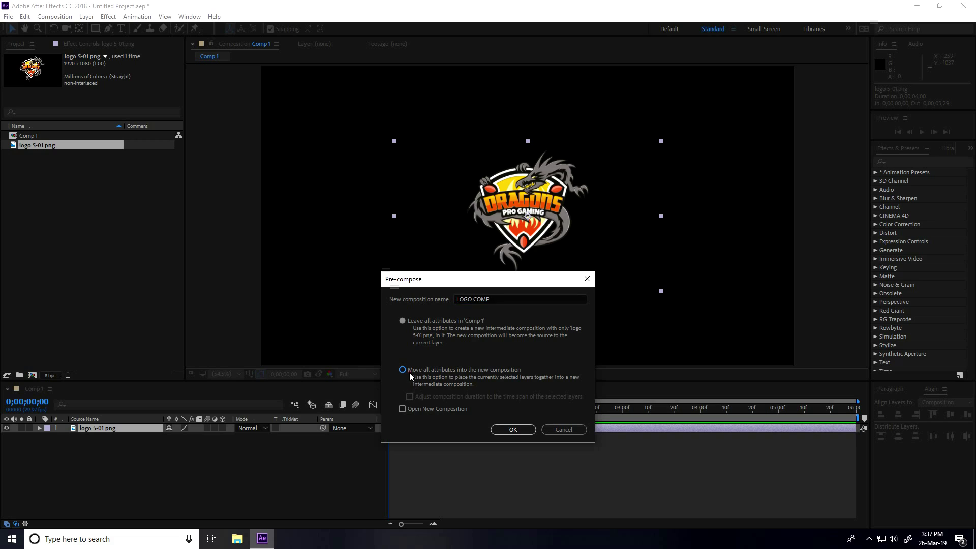
{"action": "left_click", "coordinate": [515, 430]}
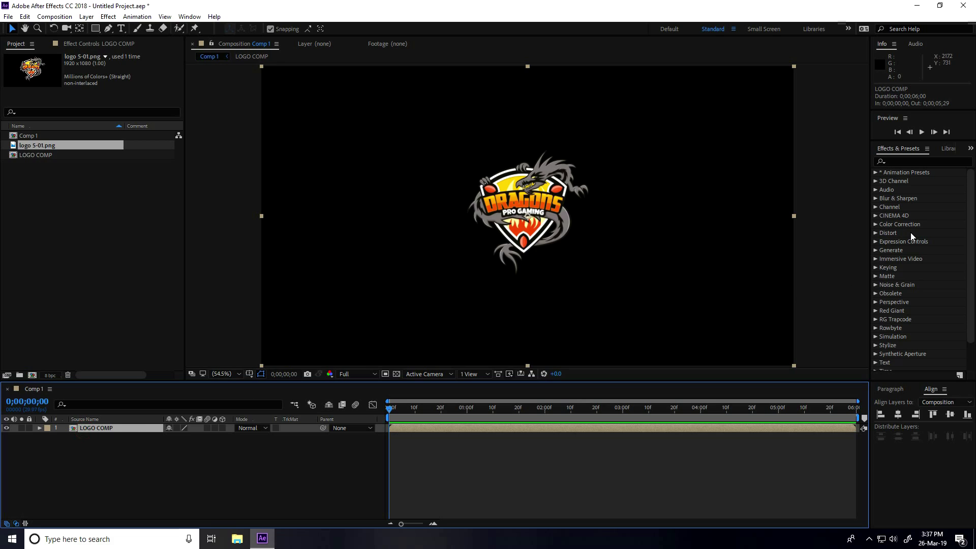
Apply CC Page Turn to LOGO COMP and set its Controls to Top Left Corner
{"action": "left_click", "coordinate": [909, 161]}
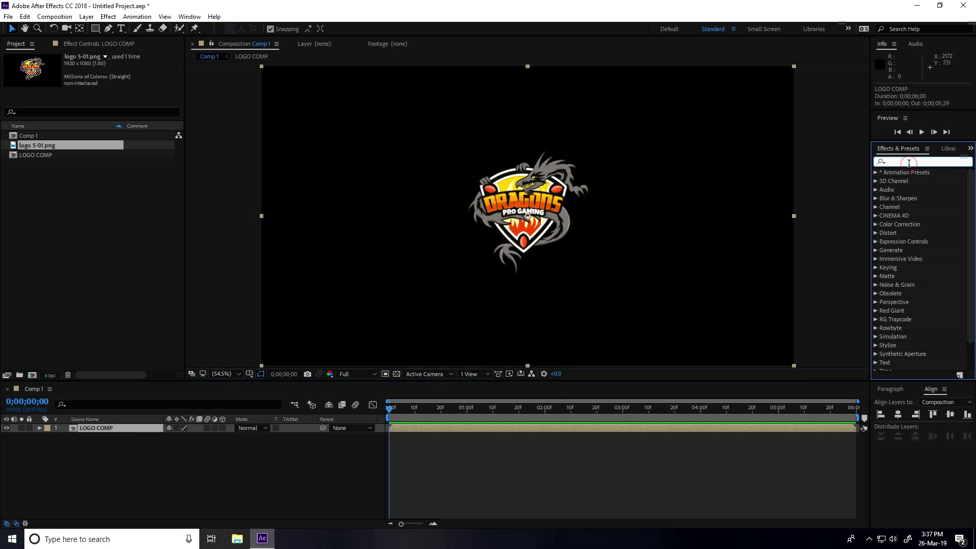
{"action": "type", "text": "cc page"}
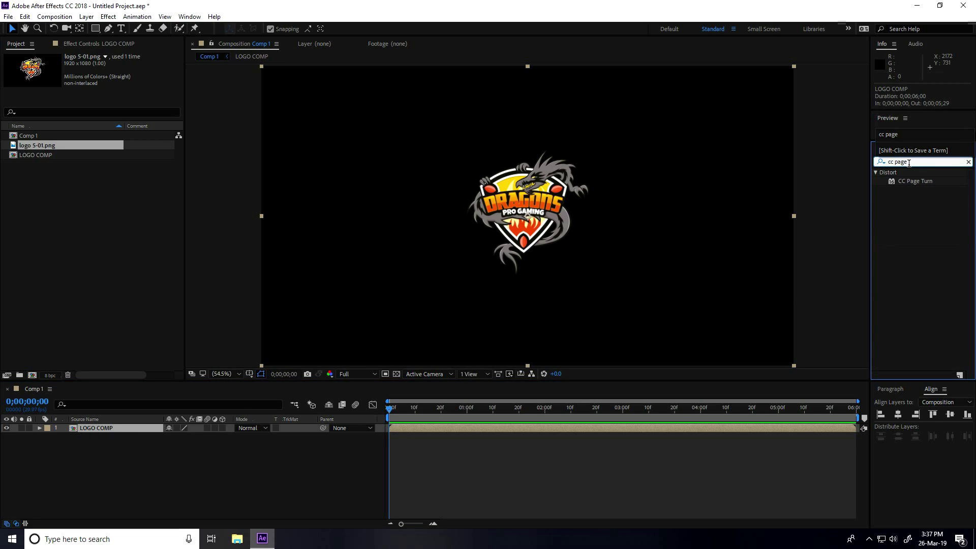
{"action": "left_click_drag", "start_coordinate": [928, 188], "coordinate": [116, 432]}
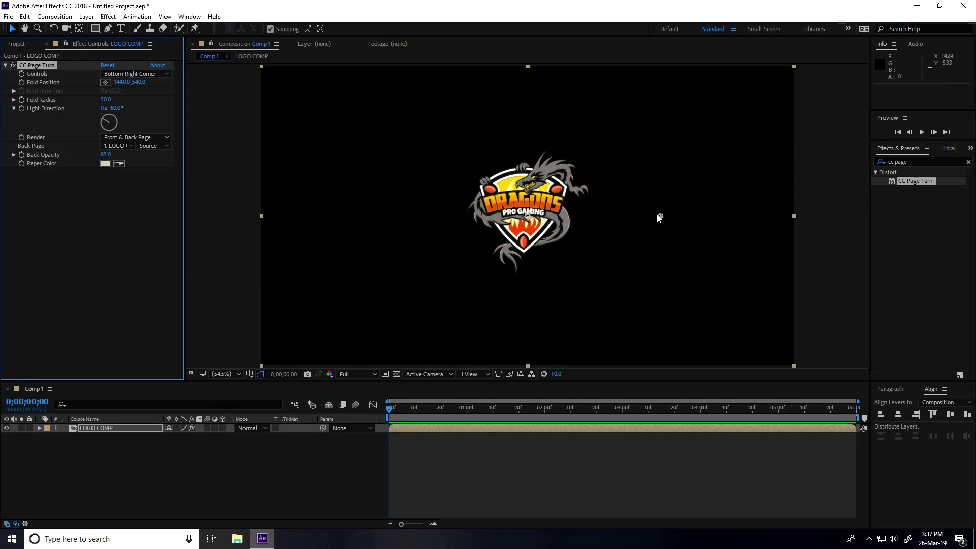
{"action": "left_click", "coordinate": [135, 75]}
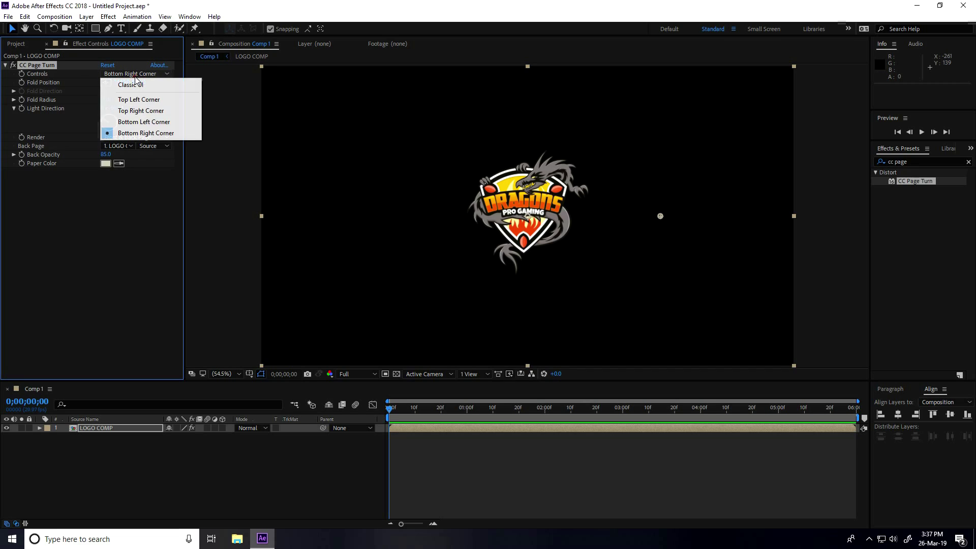
{"action": "left_click", "coordinate": [160, 100]}
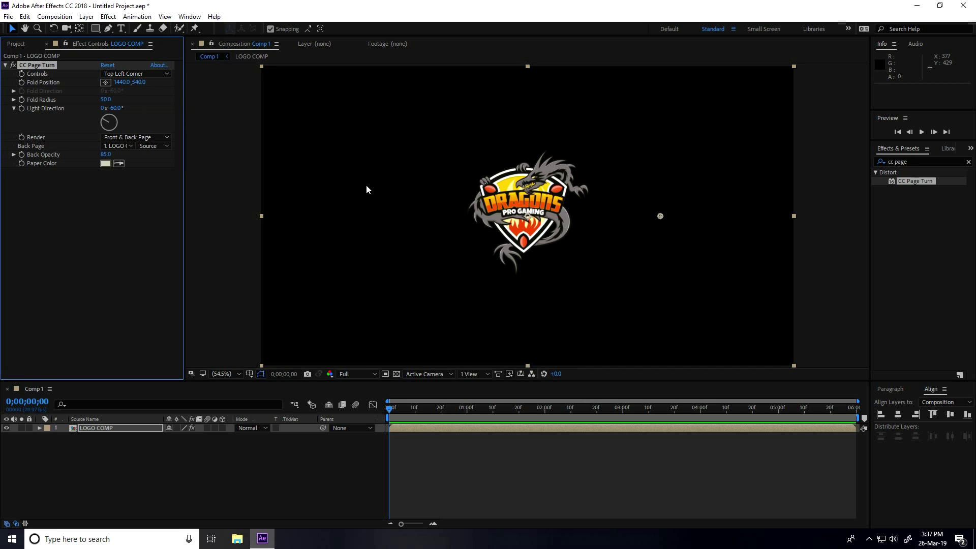
At frame 15, curl the page toward lower right and keyframe Fold Position and Fold Radius 400
{"action": "left_click_drag", "start_coordinate": [401, 523], "coordinate": [416, 525]}
{"action": "left_click_drag", "start_coordinate": [392, 411], "coordinate": [486, 417]}
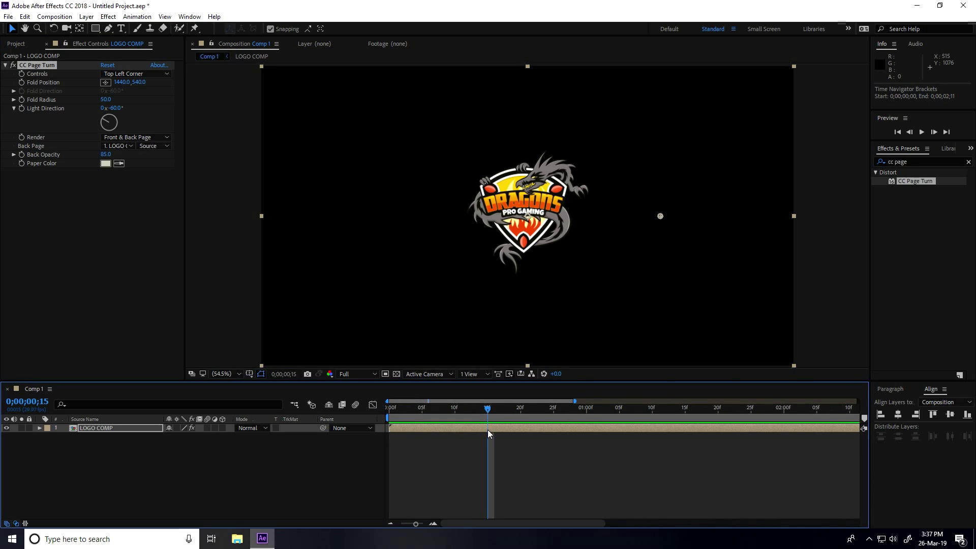
{"action": "scroll", "coordinate": [421, 224], "scroll_direction": "down", "scroll_amount": 3}
{"action": "scroll", "coordinate": [421, 224], "scroll_direction": "up", "scroll_amount": 2}
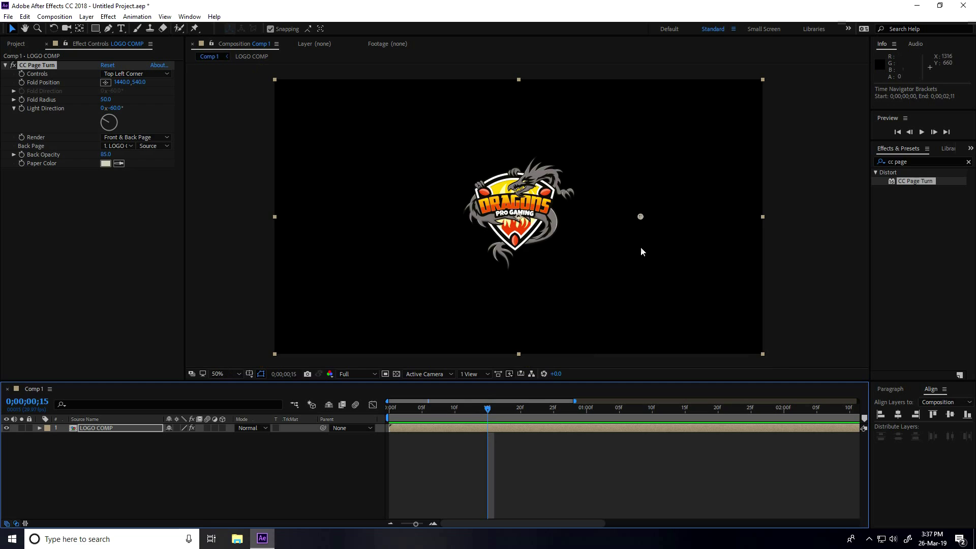
{"action": "left_click_drag", "start_coordinate": [640, 219], "coordinate": [923, 397]}
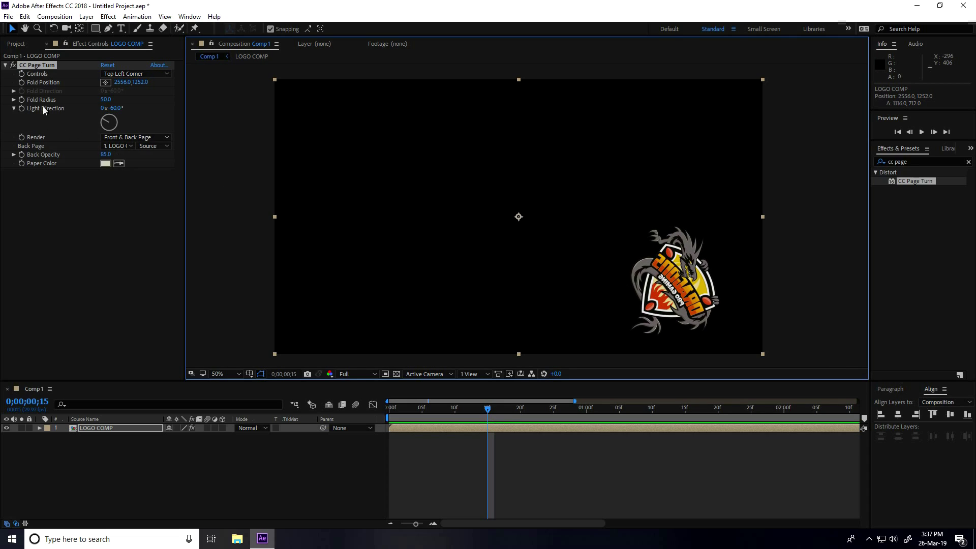
{"action": "left_click", "coordinate": [21, 82]}
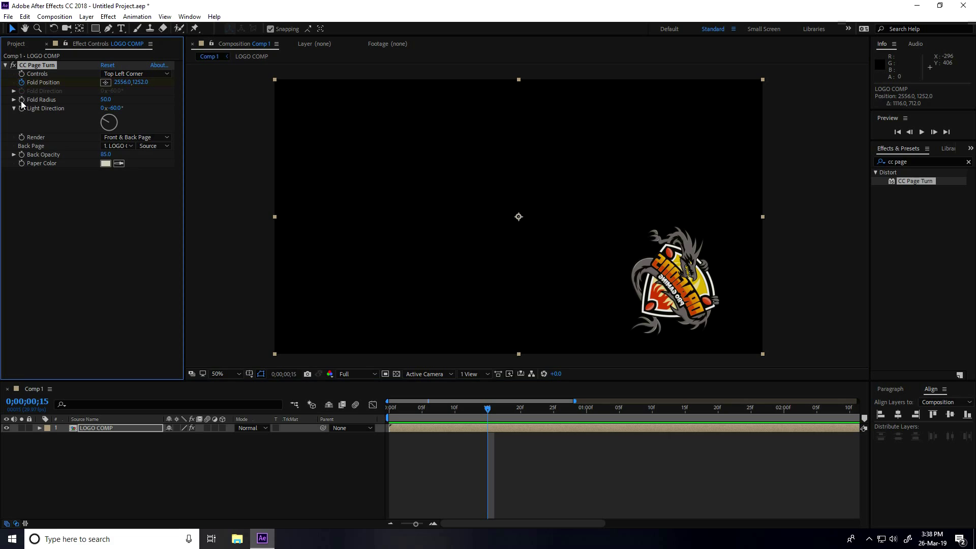
{"action": "left_click", "coordinate": [22, 101]}
{"action": "left_click", "coordinate": [105, 99]}
{"action": "type", "text": "400"}
{"action": "key", "text": "Return"}
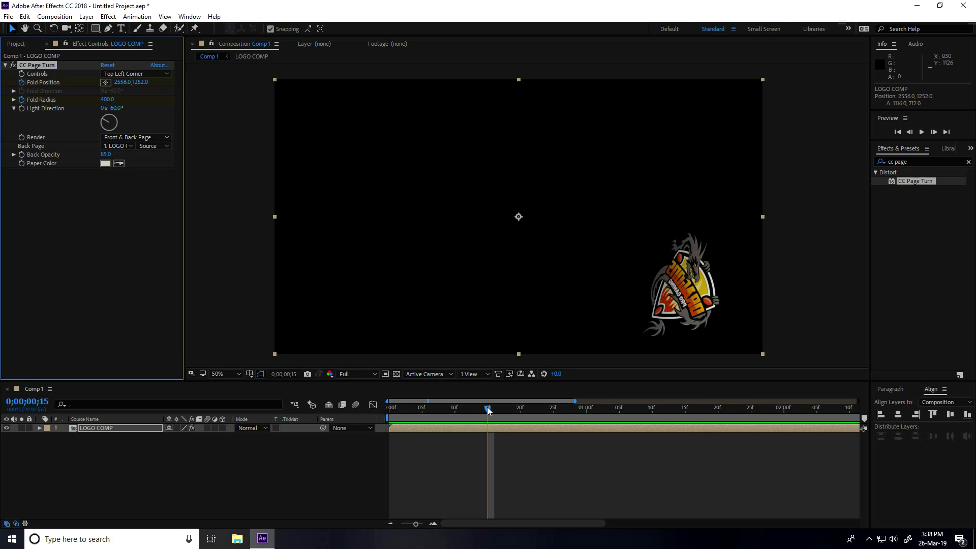
At 2 seconds, set Fold Radius to 50 and drag the fold position off the logo
{"action": "left_click_drag", "start_coordinate": [420, 525], "coordinate": [409, 523]}
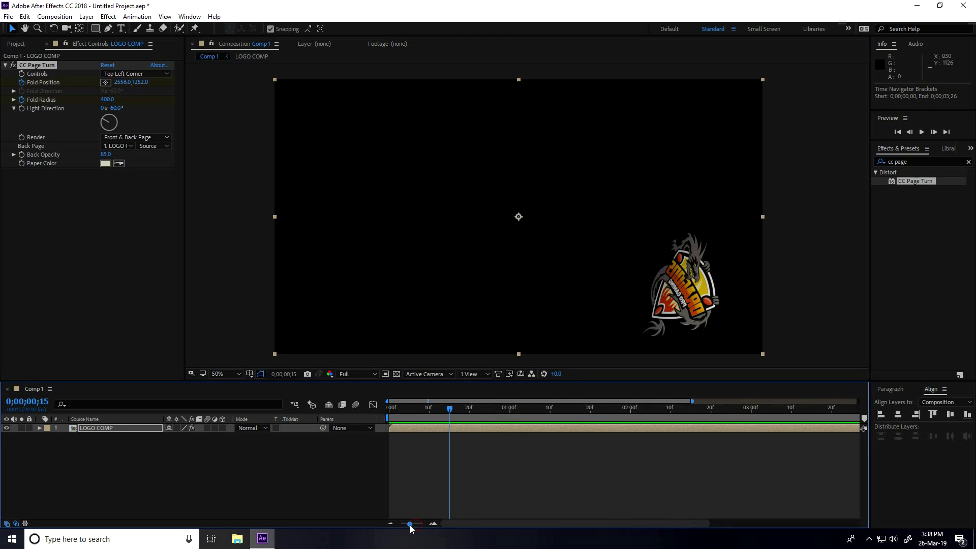
{"action": "left_click_drag", "start_coordinate": [455, 416], "coordinate": [631, 428]}
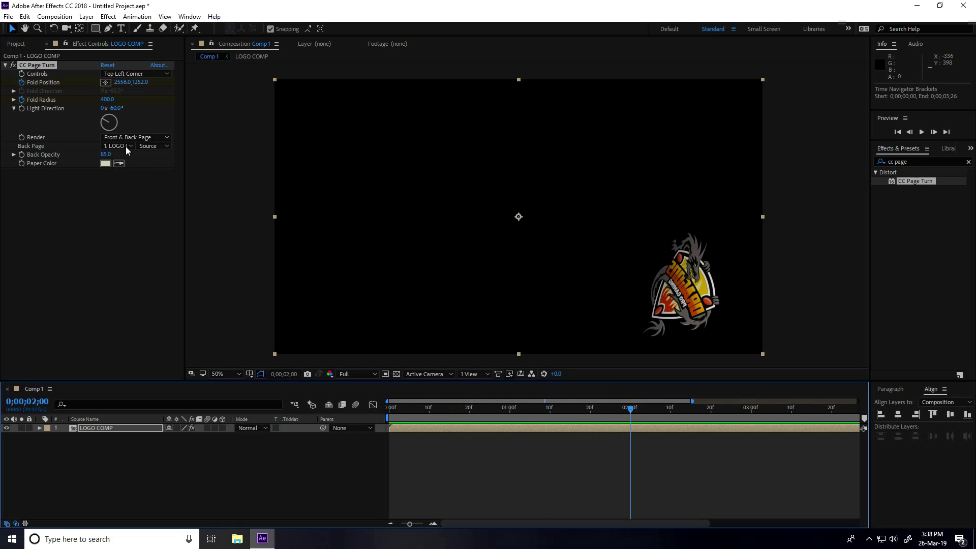
{"action": "left_click", "coordinate": [108, 100]}
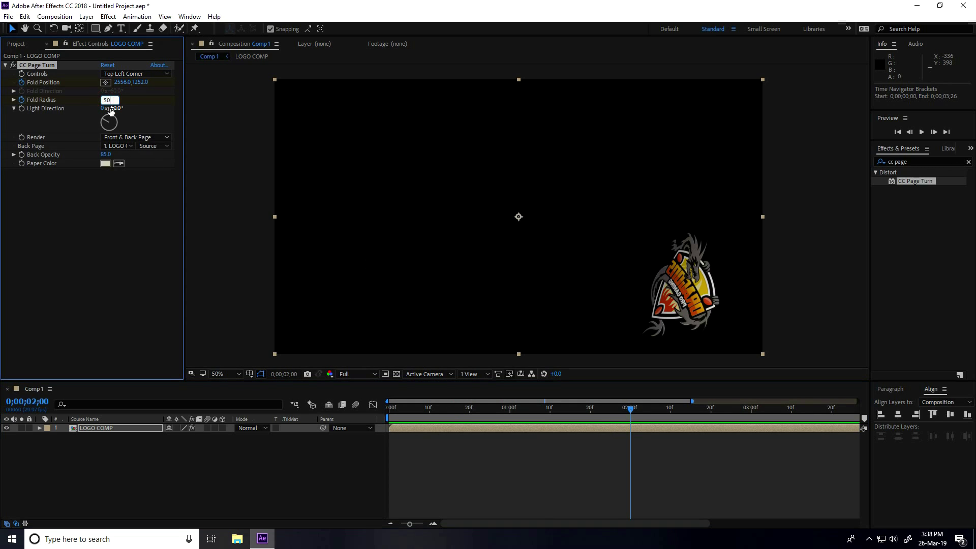
{"action": "type", "text": "50"}
{"action": "key", "text": "Return"}
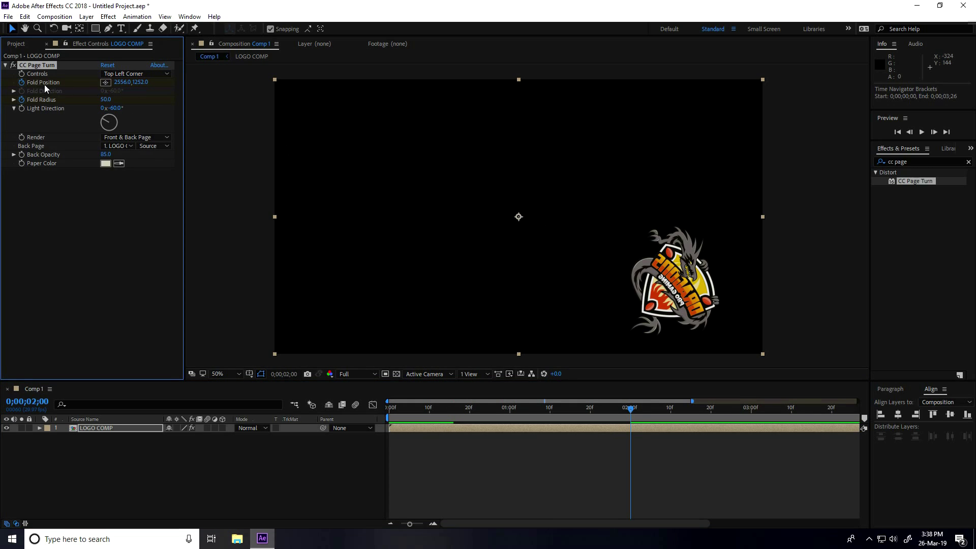
{"action": "scroll", "coordinate": [526, 218], "scroll_direction": "down", "scroll_amount": 2}
{"action": "left_click_drag", "start_coordinate": [723, 307], "coordinate": [509, 207]}
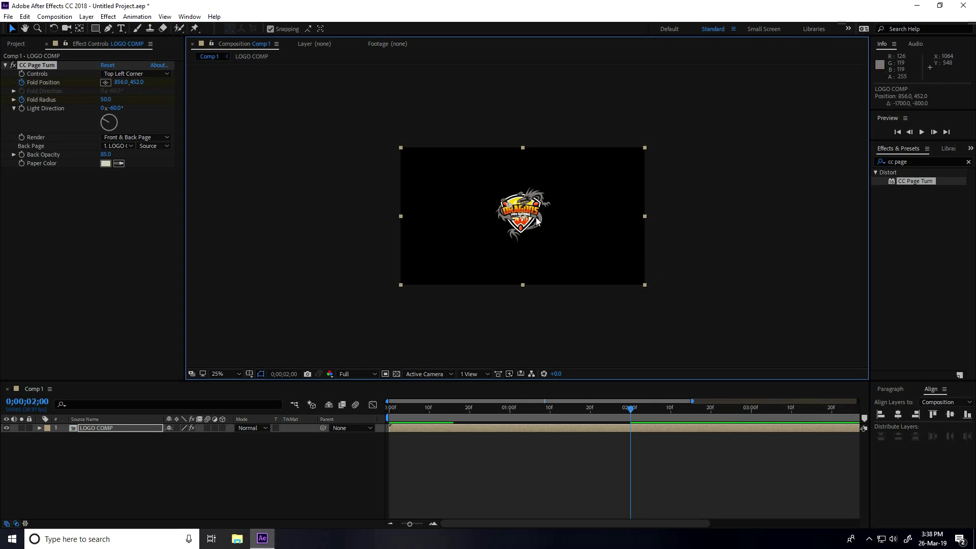
{"action": "scroll", "coordinate": [510, 207], "scroll_direction": "up", "scroll_amount": 2}
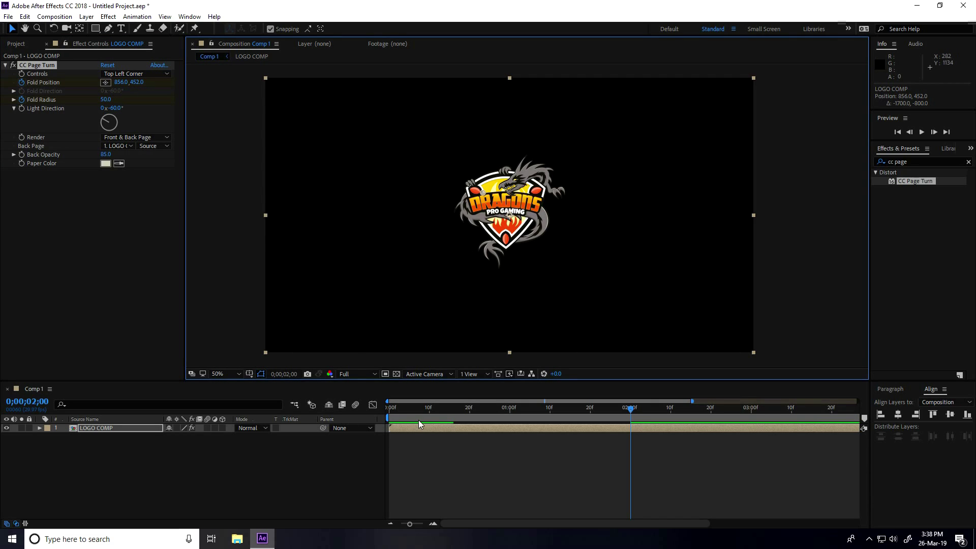
Preview the page-turn reveal from the start, then select the LOGO COMP layer
{"action": "key", "text": "Home"}
{"action": "key", "text": "space"}
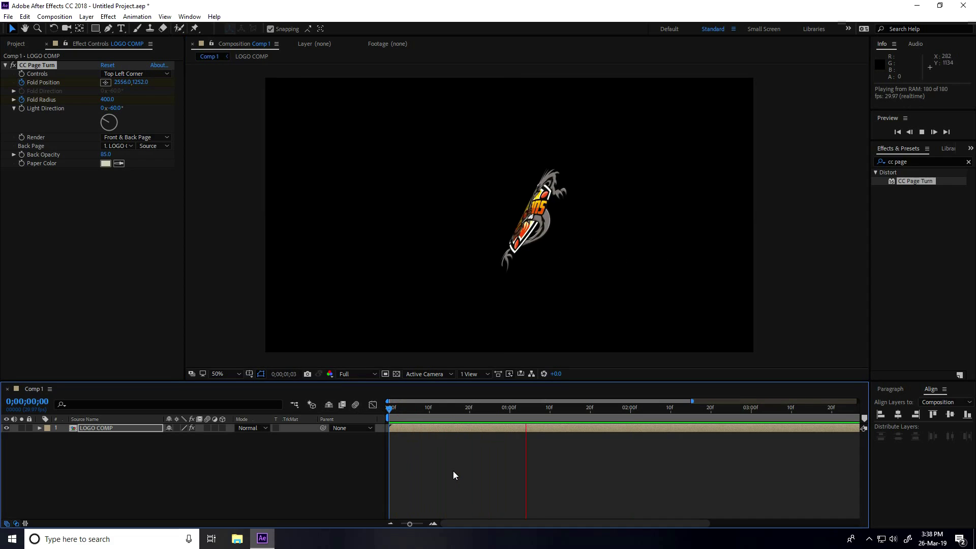
{"action": "key", "text": "space"}
{"action": "key", "text": "space"}
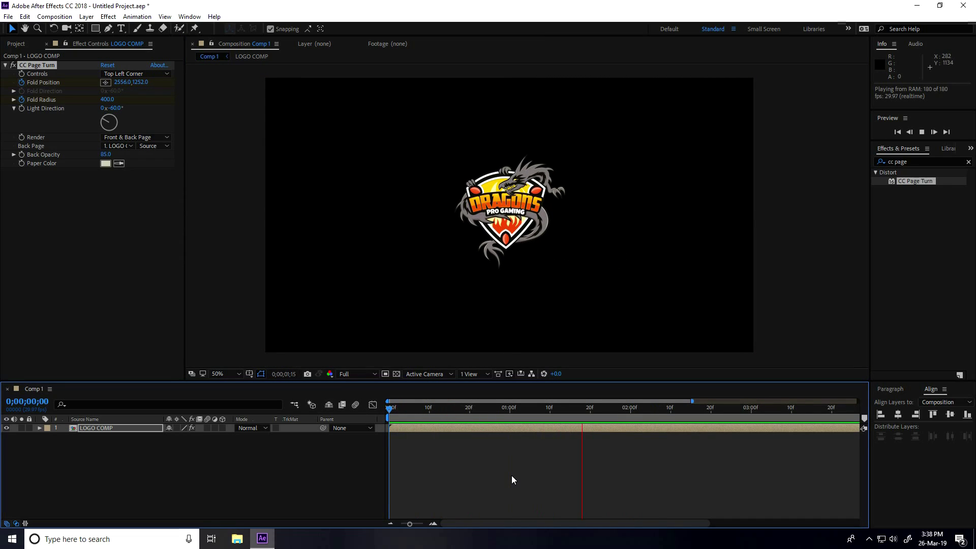
{"action": "key", "text": "space"}
{"action": "left_click", "coordinate": [91, 430]}
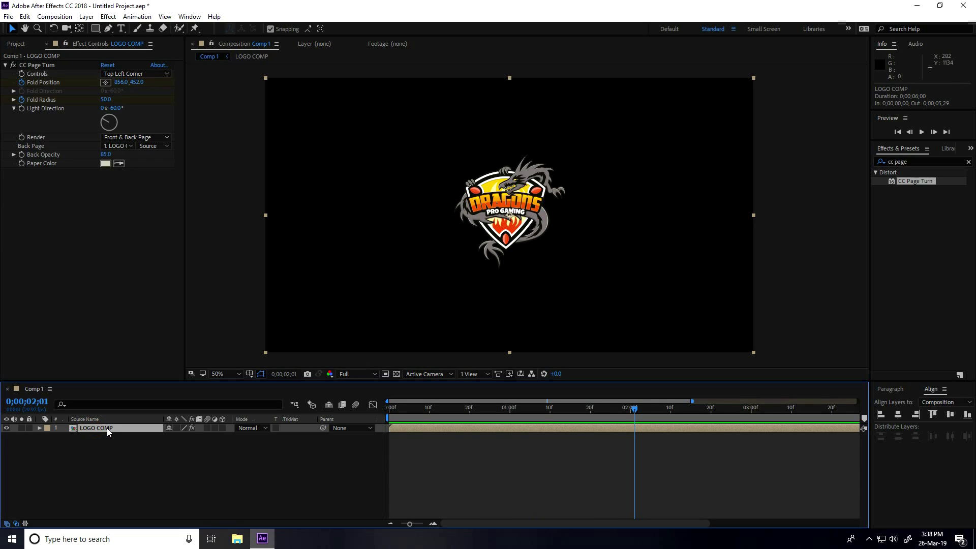
Apply Easy Ease to all four page-turn keyframes
{"action": "key", "text": "u"}
{"action": "left_click_drag", "start_coordinate": [676, 490], "coordinate": [422, 443]}
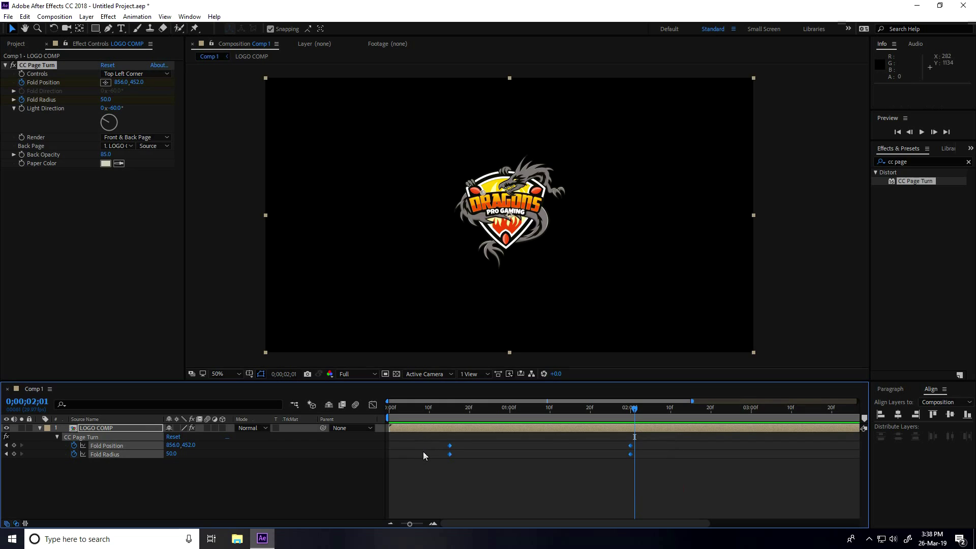
{"action": "right_click", "coordinate": [450, 454]}
{"action": "mouse_move", "coordinate": [505, 448]}
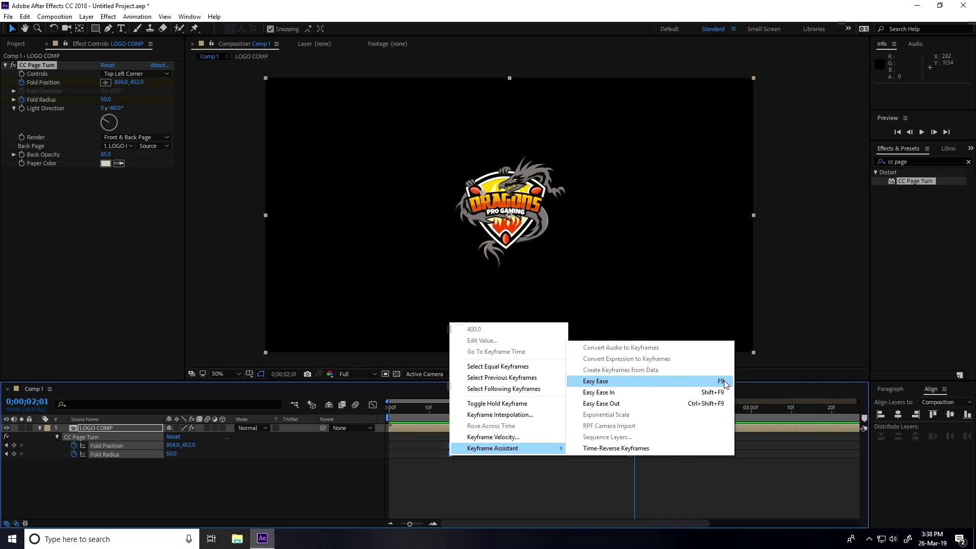
{"action": "left_click", "coordinate": [725, 385]}
Adjust the eased keyframes in the Graph Editor, then make LOGO COMP a 3D layer
{"action": "left_click_drag", "start_coordinate": [714, 484], "coordinate": [425, 442]}
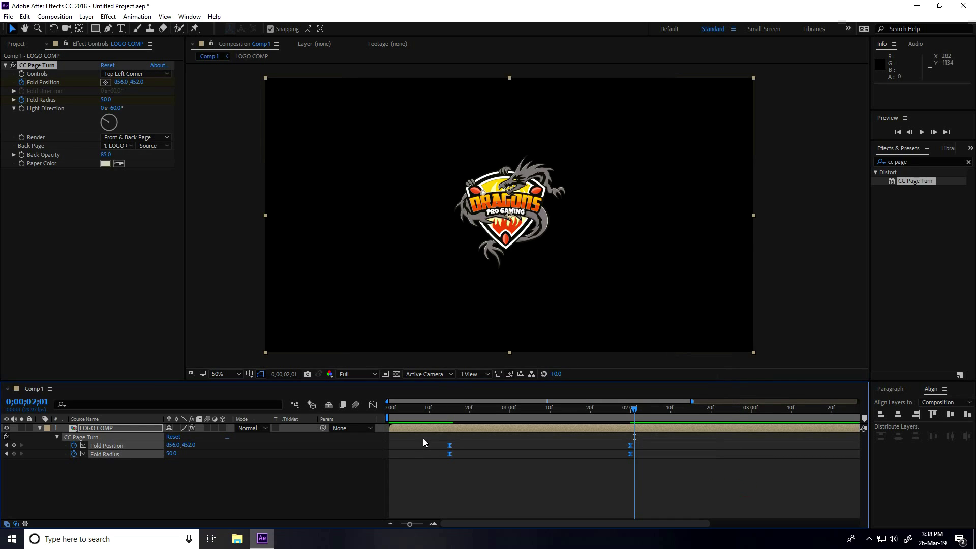
{"action": "left_click", "coordinate": [373, 405]}
{"action": "left_click_drag", "start_coordinate": [655, 465], "coordinate": [540, 488]}
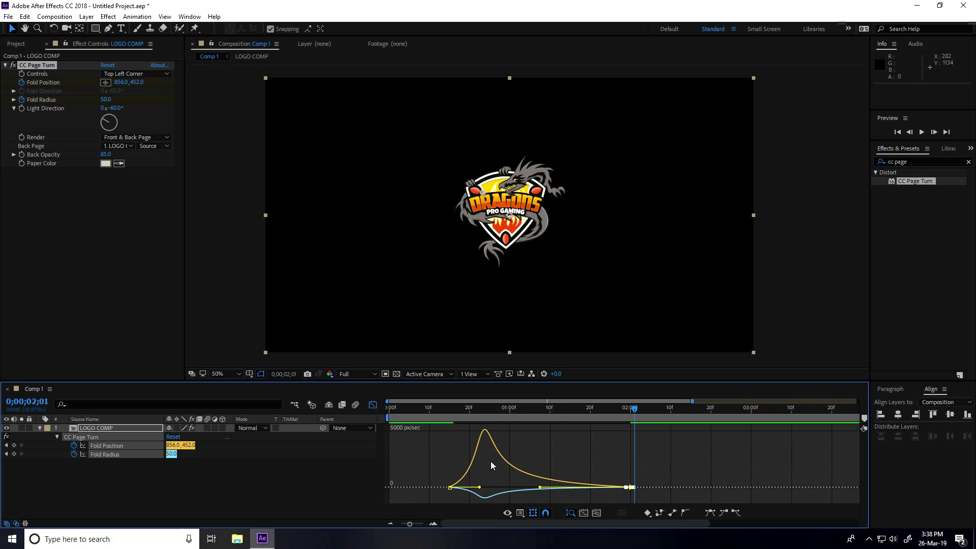
{"action": "left_click", "coordinate": [373, 405]}
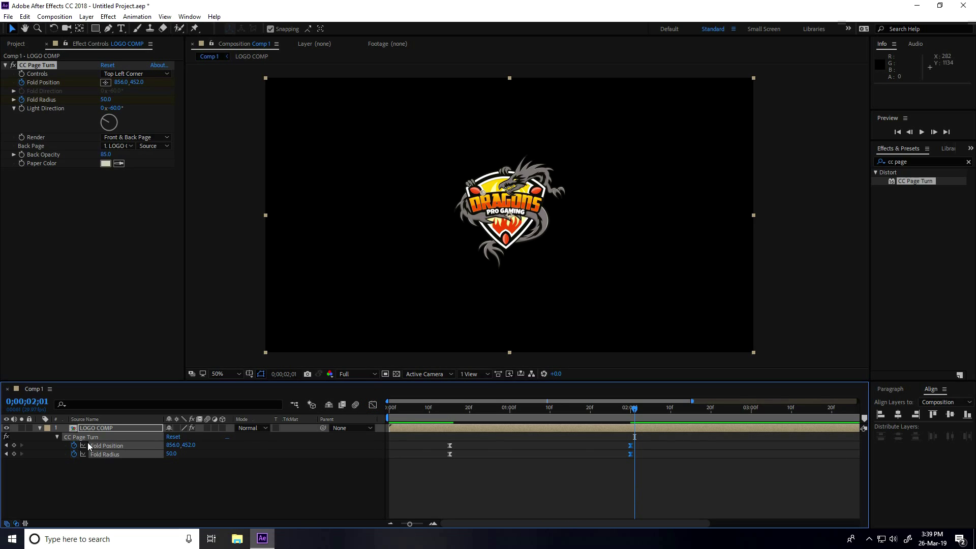
{"action": "left_click", "coordinate": [40, 428]}
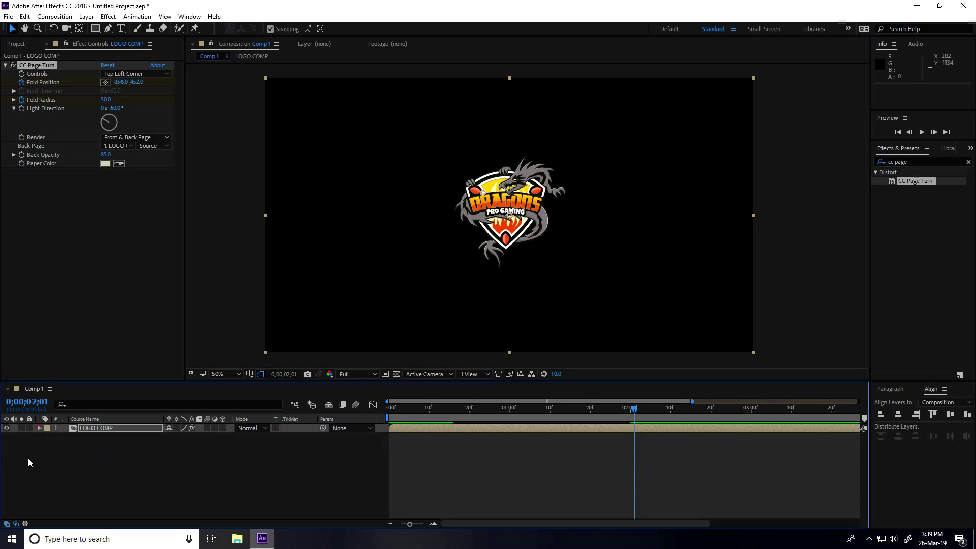
{"action": "left_click", "coordinate": [223, 428]}
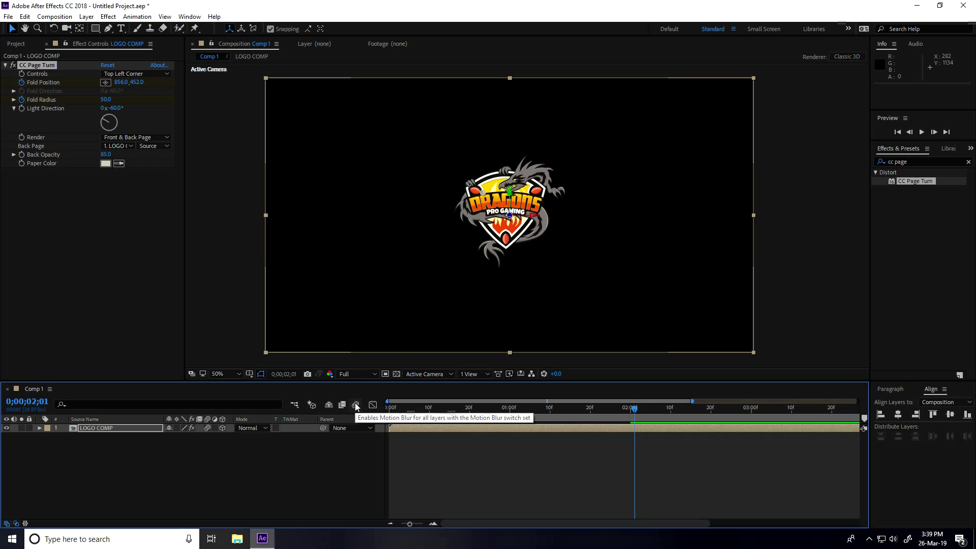
Enable layer and composition motion blur, preview the reveal, and park at 1 second
{"action": "left_click", "coordinate": [356, 405]}
{"action": "left_click", "coordinate": [408, 404]}
{"action": "key", "text": "Home"}
{"action": "key", "text": "space"}
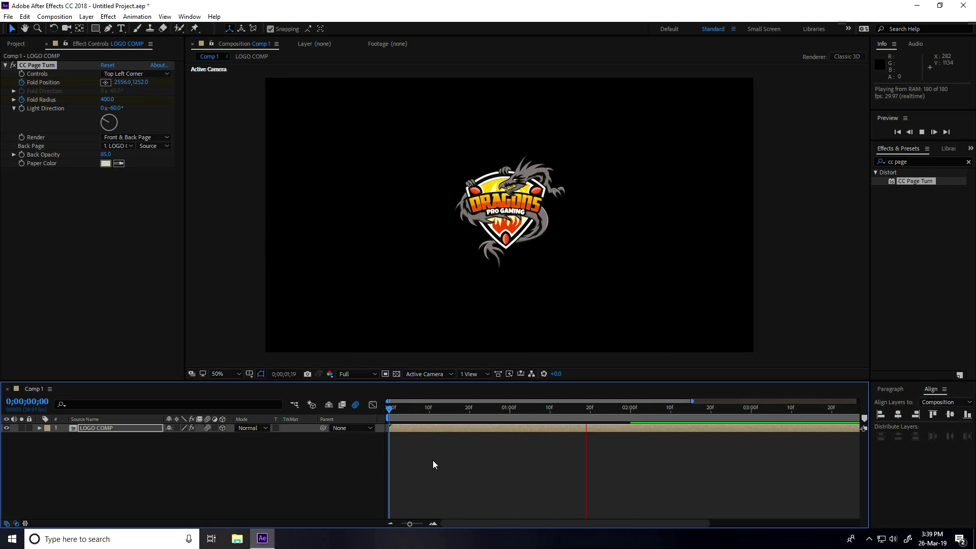
{"action": "left_click", "coordinate": [642, 407]}
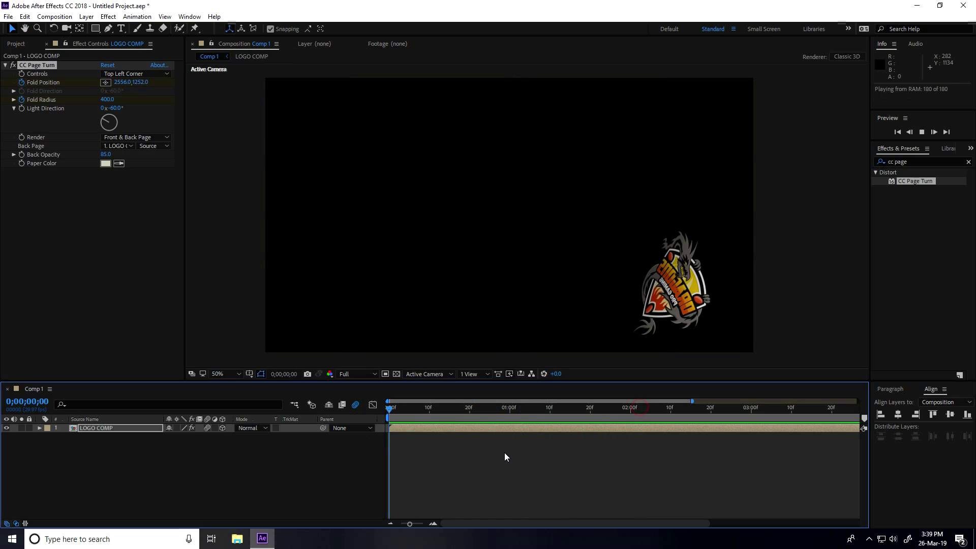
{"action": "key", "text": "space"}
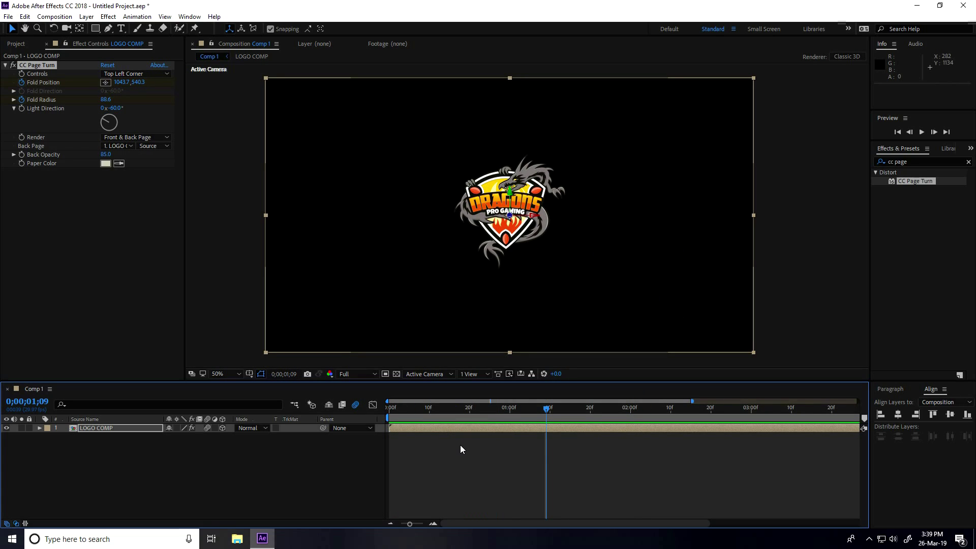
{"action": "left_click_drag", "start_coordinate": [546, 413], "coordinate": [510, 415]}
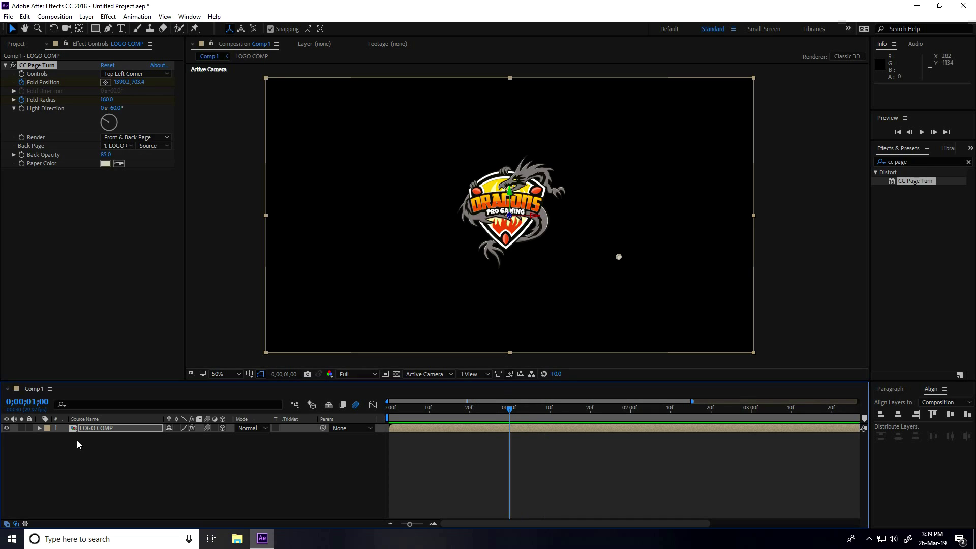
{"action": "left_click", "coordinate": [90, 429]}
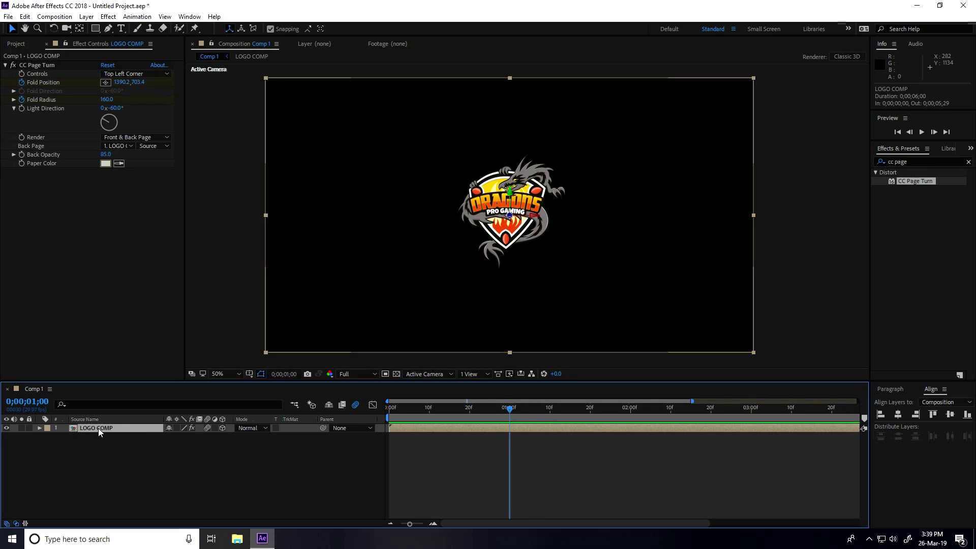
Keyframe LOGO COMP Scale from 0% at frame 0 to 100% at 1 second and preview it
{"action": "key", "text": "s"}
{"action": "left_click", "coordinate": [65, 438]}
{"action": "left_click_drag", "start_coordinate": [508, 413], "coordinate": [349, 418]}
{"action": "left_click", "coordinate": [211, 437]}
{"action": "type", "text": "00"}
{"action": "key", "text": "Return"}
{"action": "key", "text": "space"}
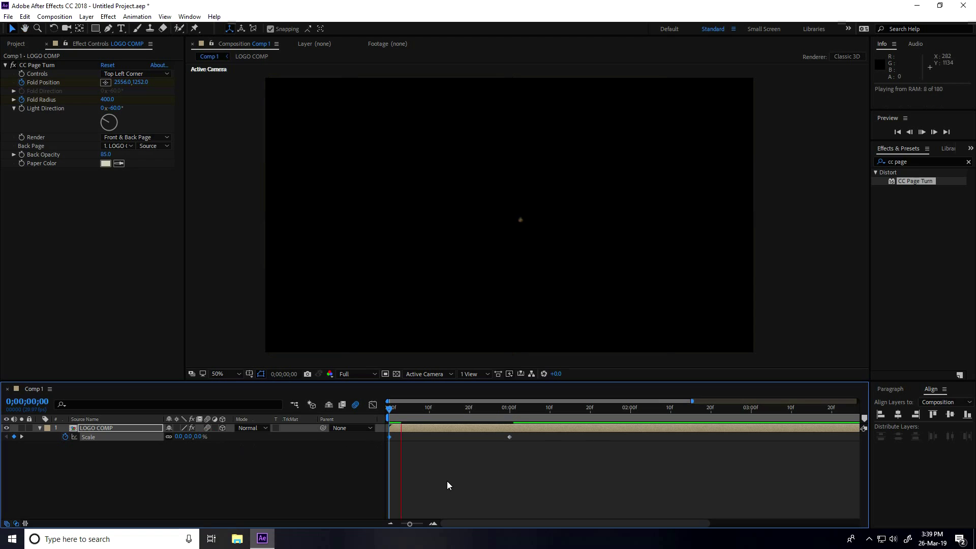
{"action": "key", "text": "space"}
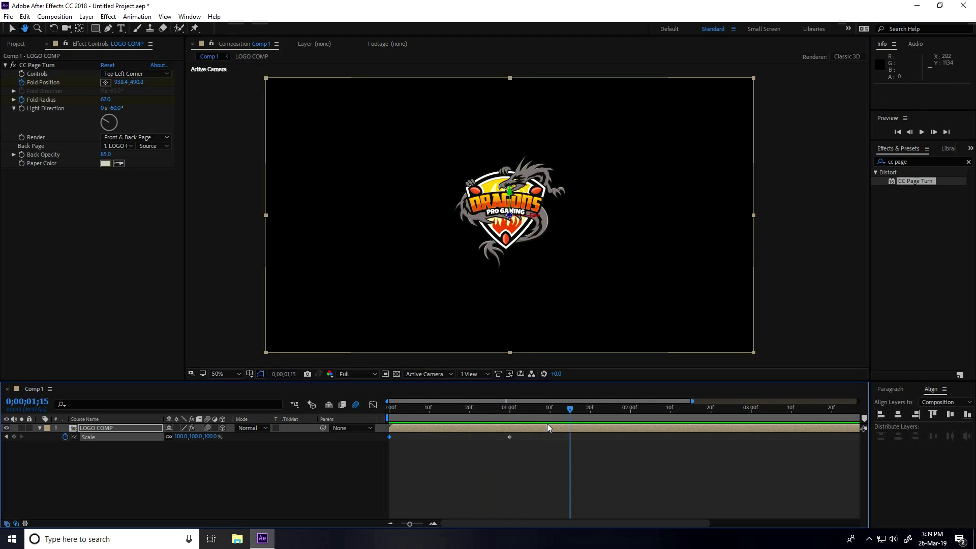
{"action": "key", "text": "space"}
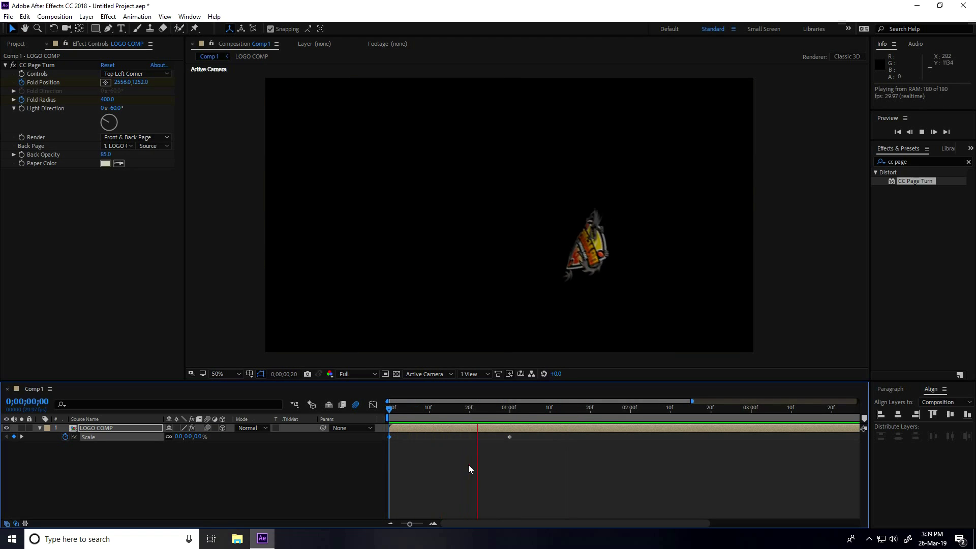
{"action": "key", "text": "space"}
{"action": "key", "text": "space"}
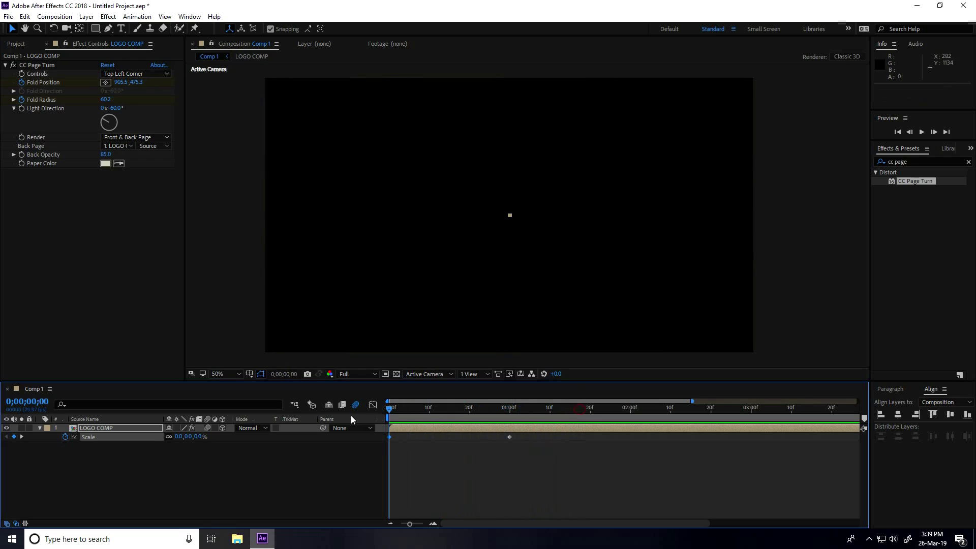
{"action": "key", "text": "space"}
Easy-ease both Scale keyframes, preview the animation, and return to 0;00;01;29
{"action": "left_click_drag", "start_coordinate": [562, 473], "coordinate": [374, 442]}
{"action": "right_click", "coordinate": [389, 437]}
{"action": "mouse_move", "coordinate": [461, 430]}
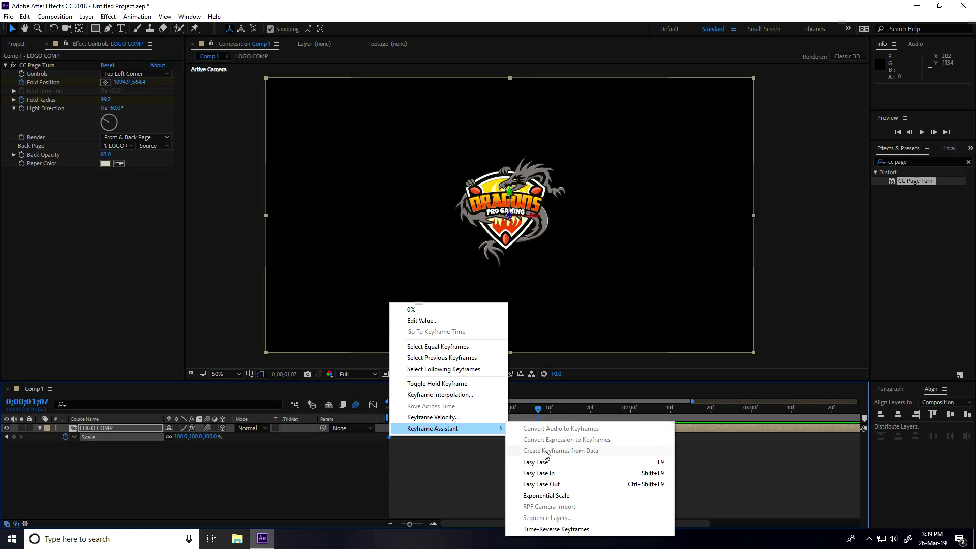
{"action": "left_click", "coordinate": [548, 463]}
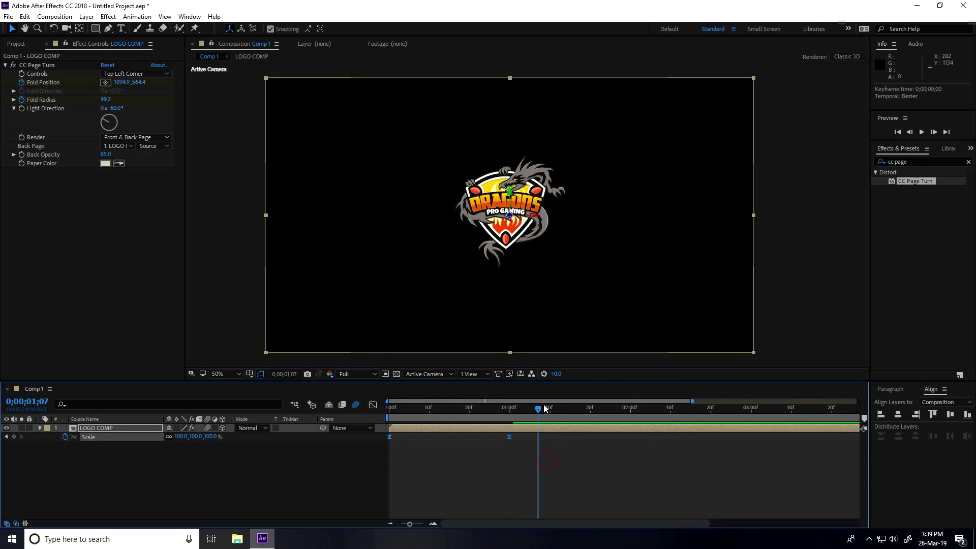
{"action": "key", "text": "space"}
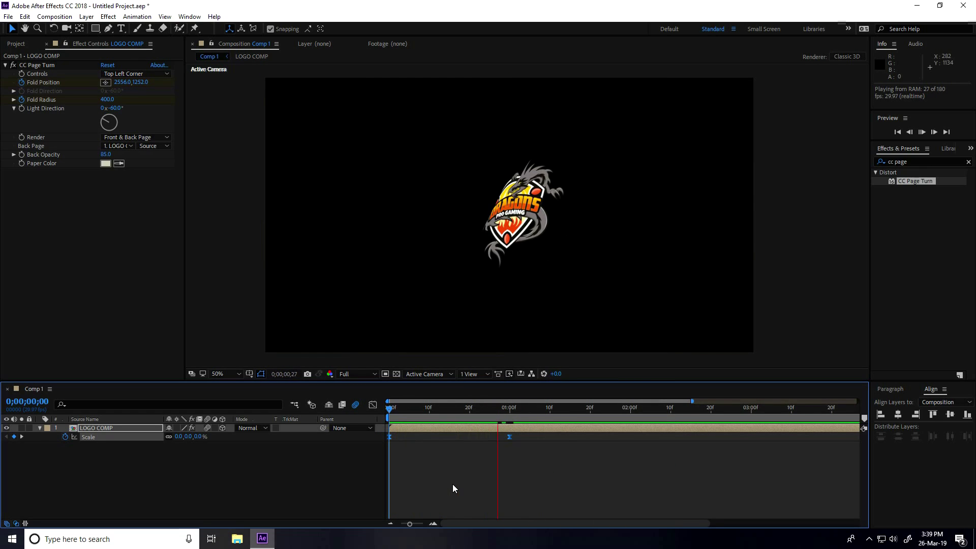
{"action": "key", "text": "space"}
{"action": "key", "text": "space"}
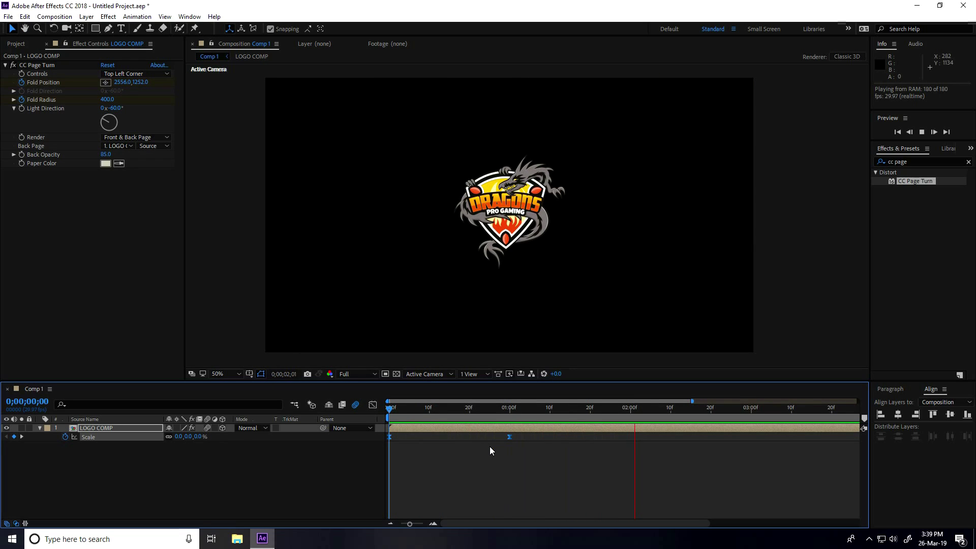
{"action": "key", "text": "space"}
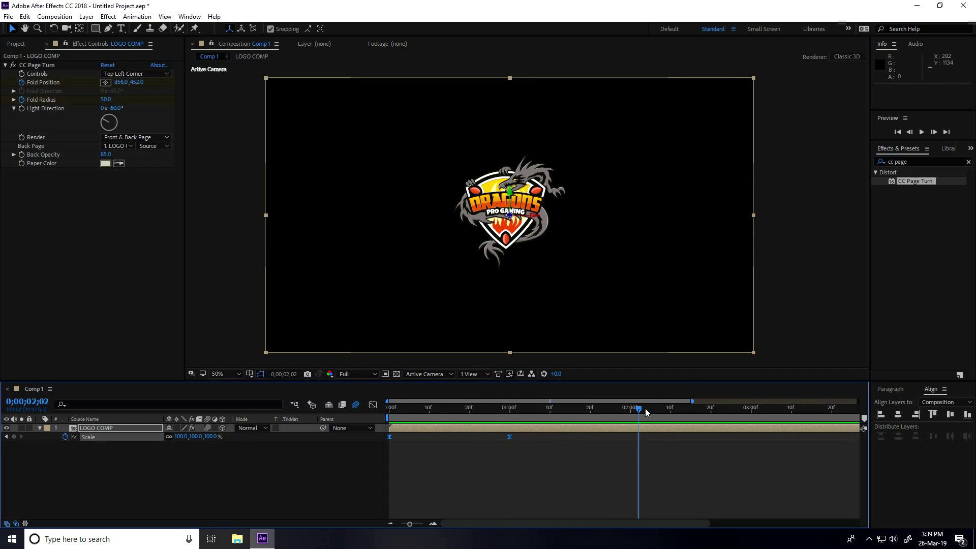
{"action": "left_click_drag", "start_coordinate": [637, 407], "coordinate": [625, 408]}
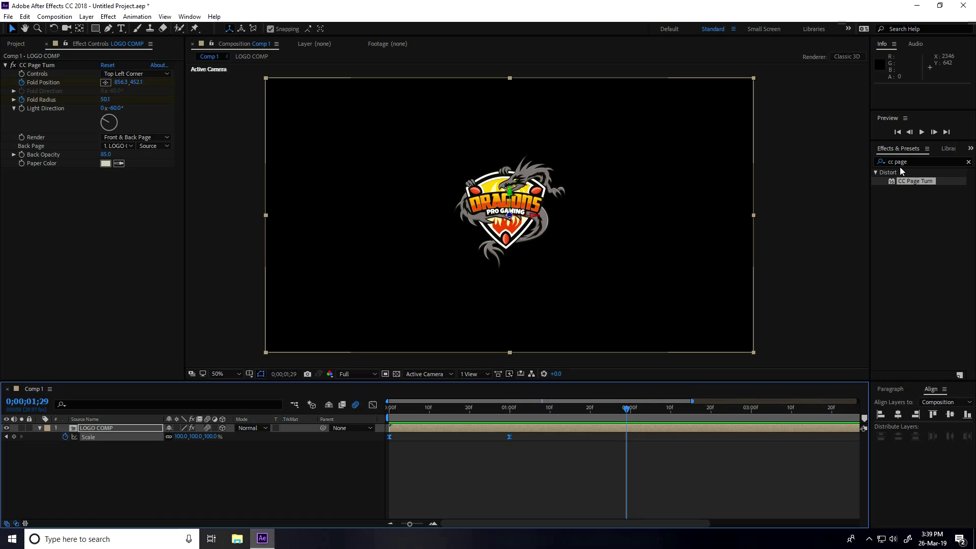
Apply Find Edges with Invert checked to LOGO COMP, then collapse the layer
{"action": "left_click", "coordinate": [922, 162]}
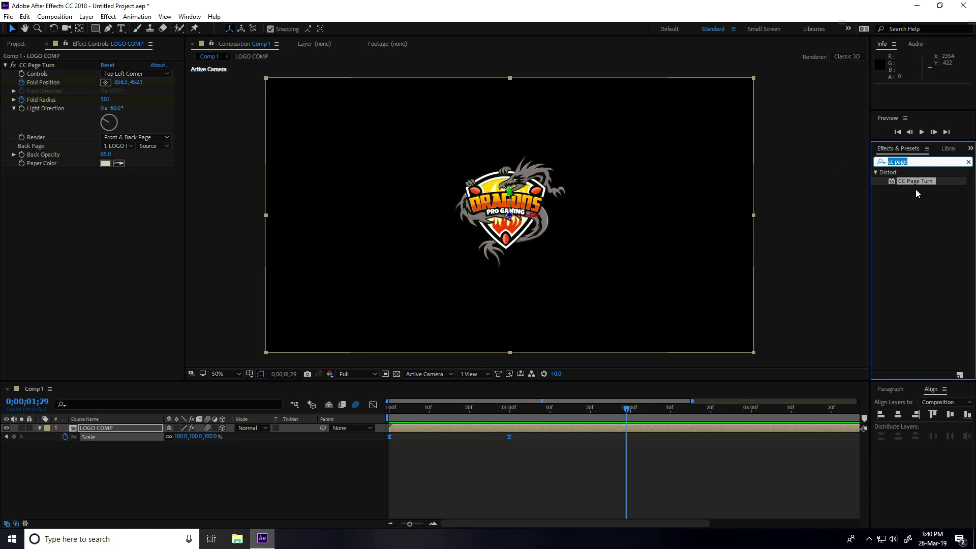
{"action": "type", "text": "fine"}
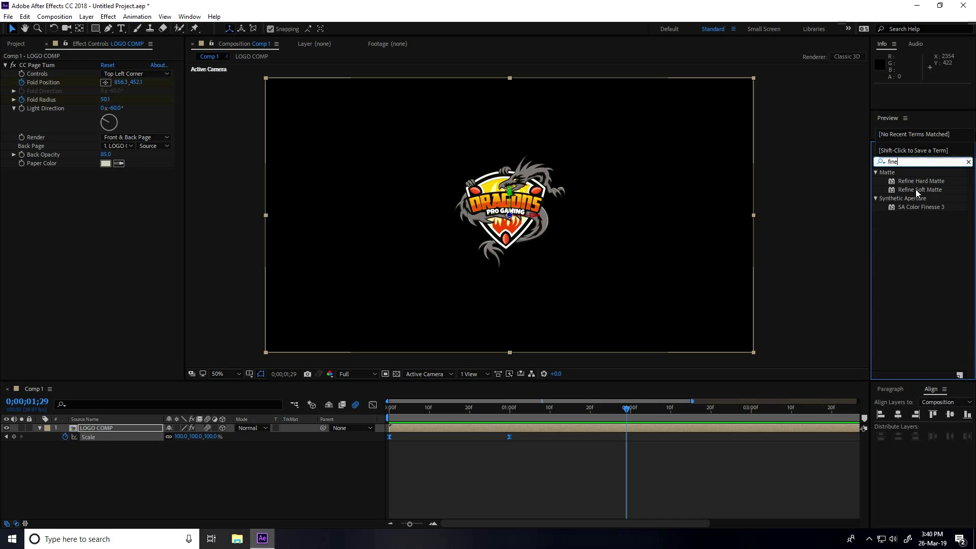
{"action": "key", "text": "BackSpace"}
{"action": "type", "text": "d"}
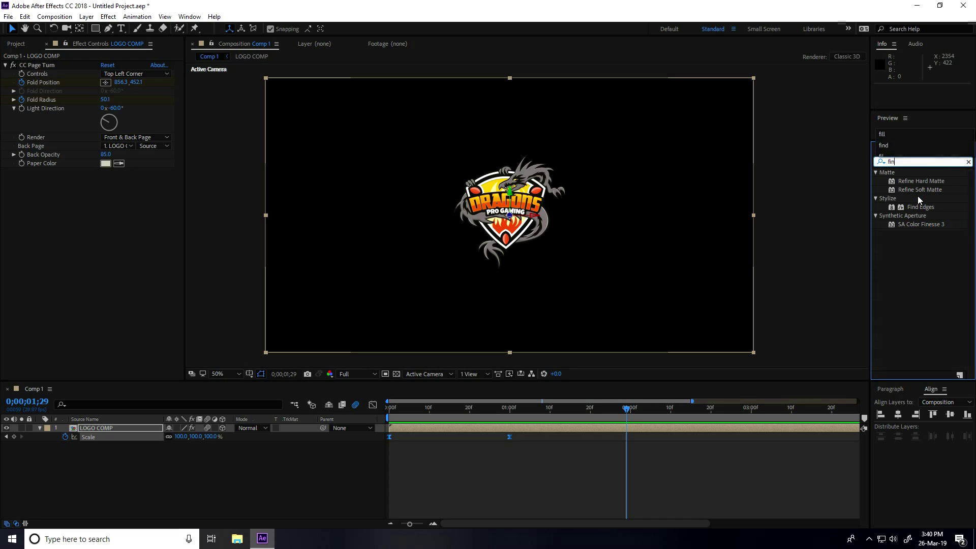
{"action": "left_click_drag", "start_coordinate": [921, 182], "coordinate": [135, 430]}
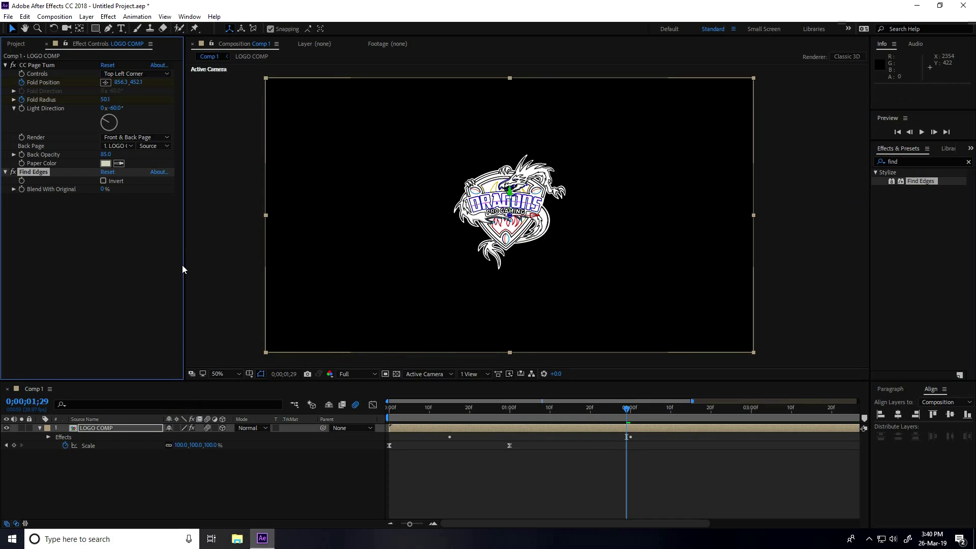
{"action": "left_click", "coordinate": [103, 180]}
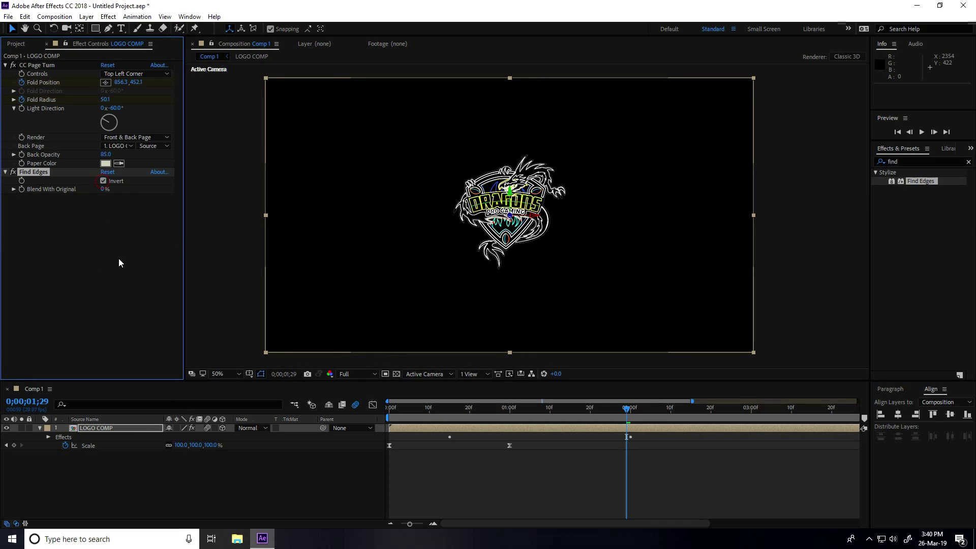
{"action": "left_click_drag", "start_coordinate": [598, 403], "coordinate": [468, 405]}
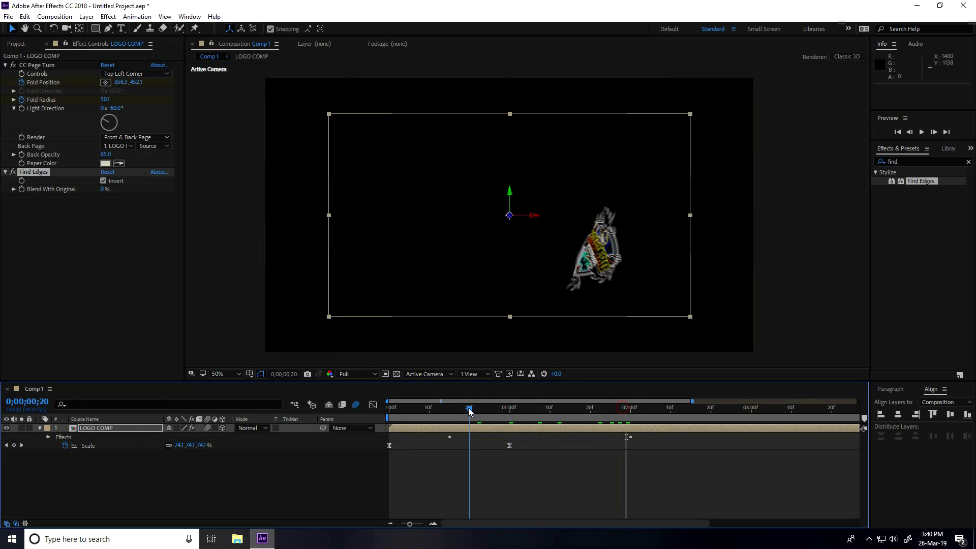
{"action": "left_click", "coordinate": [40, 429]}
{"action": "left_click", "coordinate": [97, 429]}
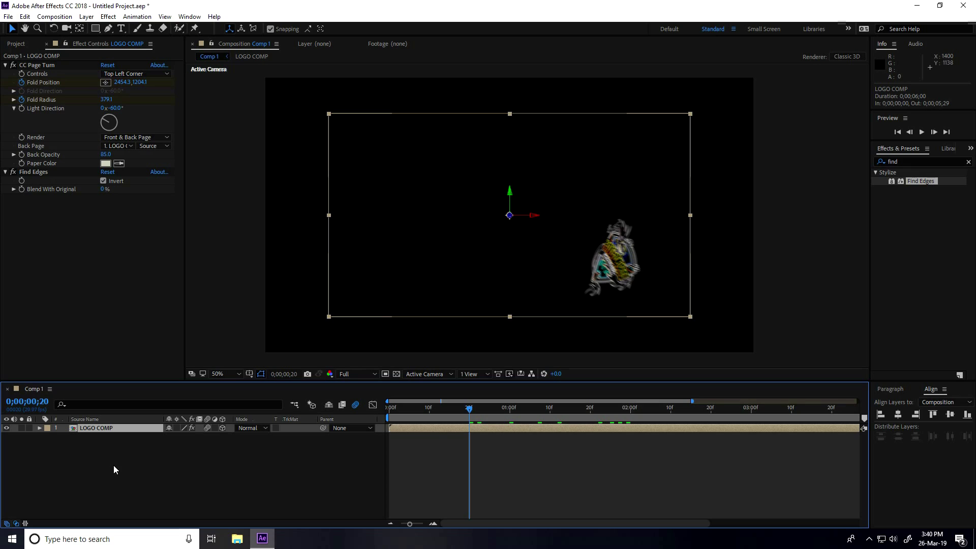
Duplicate LOGO COMP with Ctrl+D to ten layers, enlarge the timeline, and select layer 10
{"action": "key", "text": "ctrl+d"}
{"action": "key", "text": "ctrl+d"}
{"action": "key", "text": "ctrl+d"}
{"action": "key", "text": "ctrl+d"}
{"action": "key", "text": "ctrl+d"}
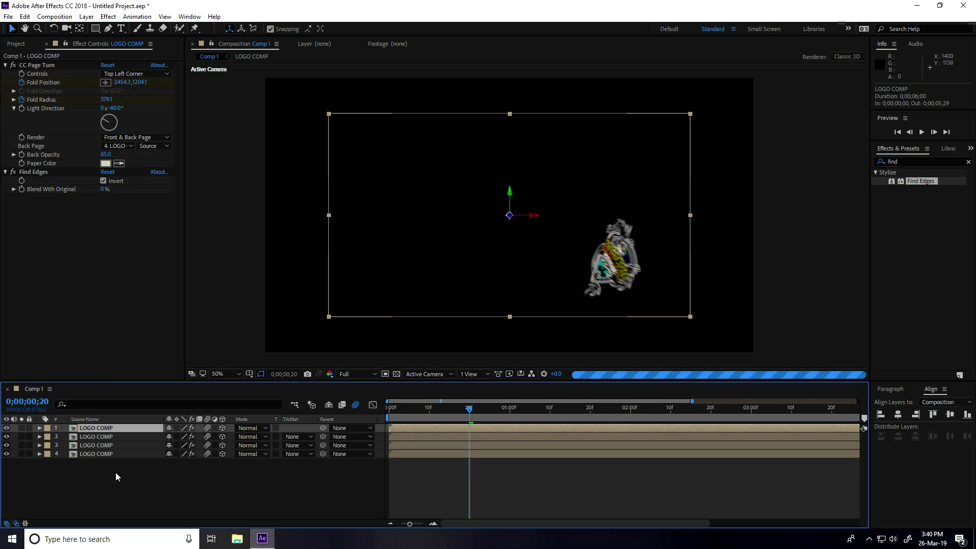
{"action": "key", "text": "ctrl+d"}
{"action": "key", "text": "ctrl+d"}
{"action": "key", "text": "ctrl+d"}
{"action": "key", "text": "ctrl+d"}
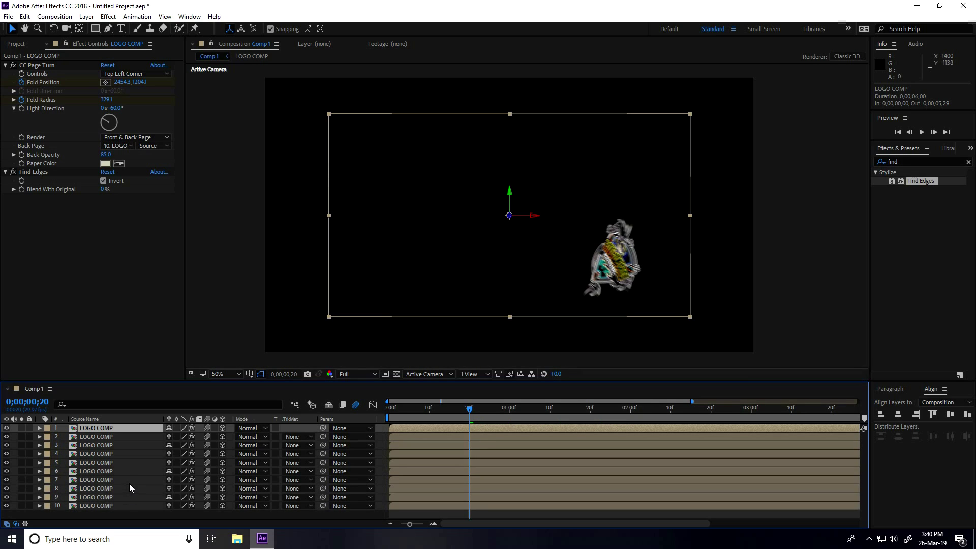
{"action": "left_click_drag", "start_coordinate": [173, 380], "coordinate": [177, 366]}
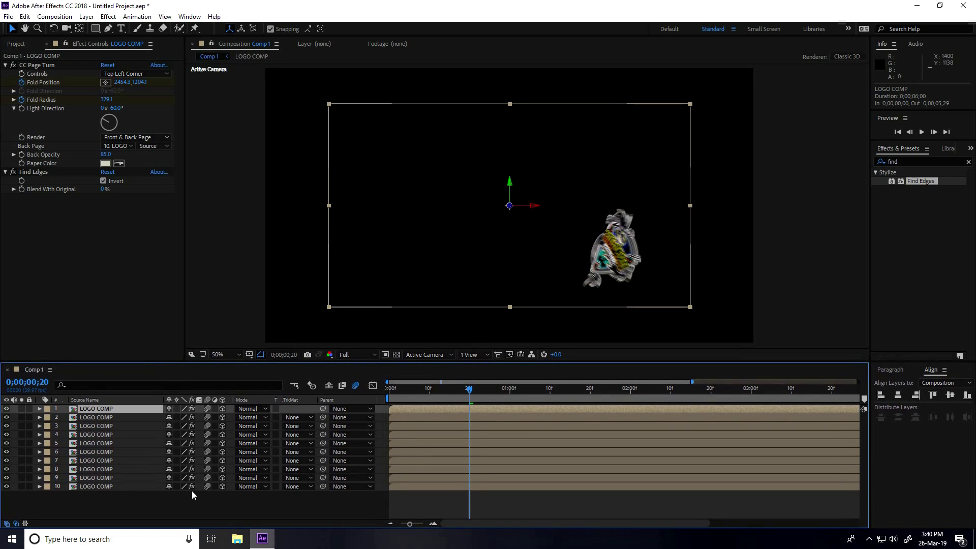
{"action": "left_click", "coordinate": [122, 505]}
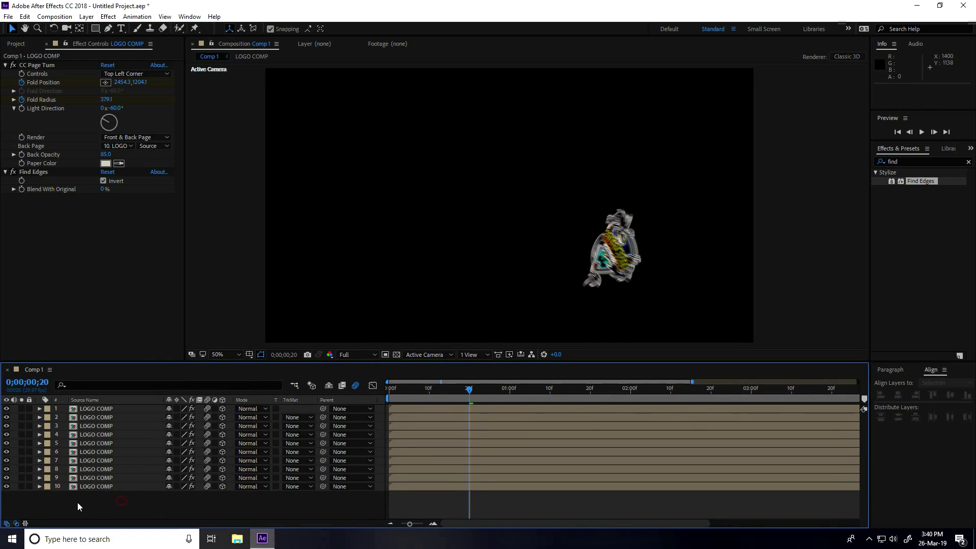
{"action": "left_click", "coordinate": [84, 488]}
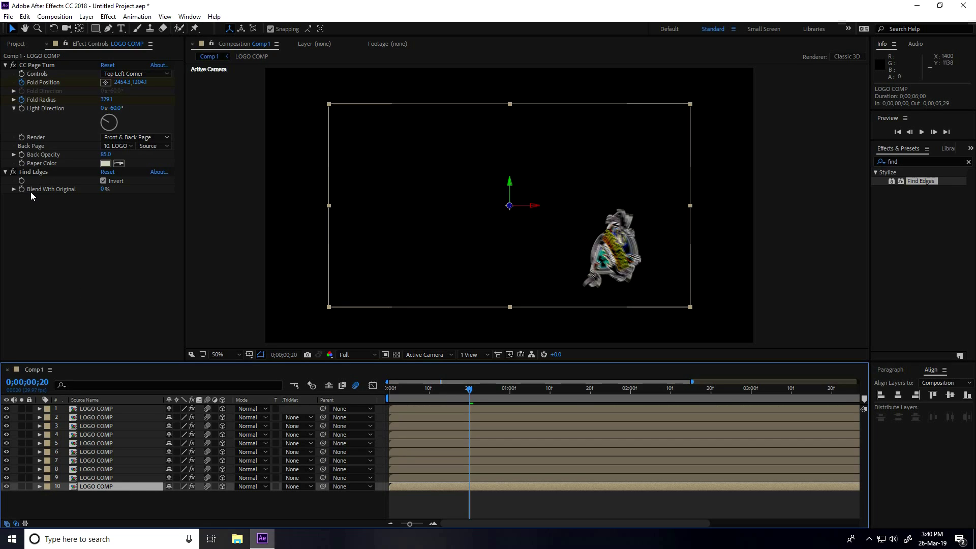
Set Find Edges Blend With Original to 10%, 20%, 30% and 40% on layers 10 through 7
{"action": "left_click", "coordinate": [103, 189]}
{"action": "type", "text": "10"}
{"action": "key", "text": "Return"}
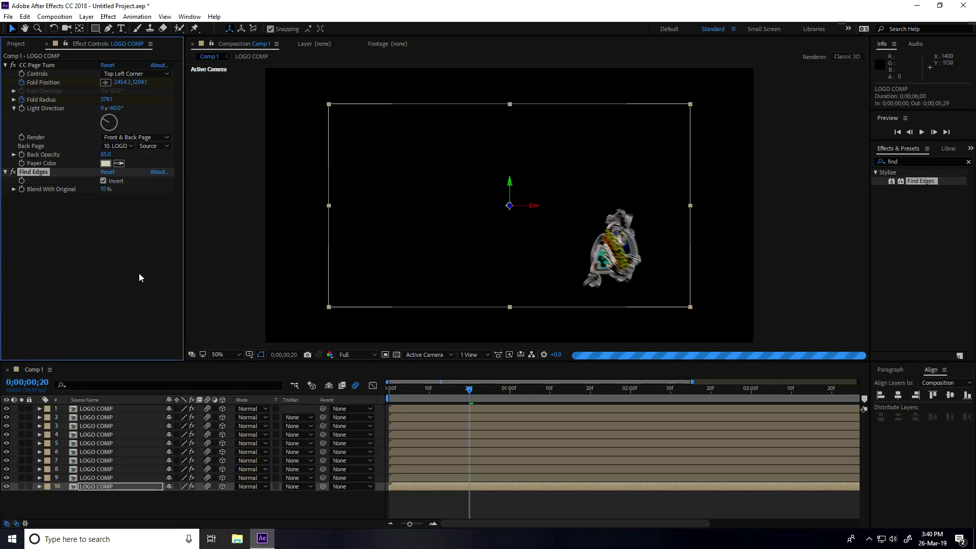
{"action": "left_click", "coordinate": [95, 480]}
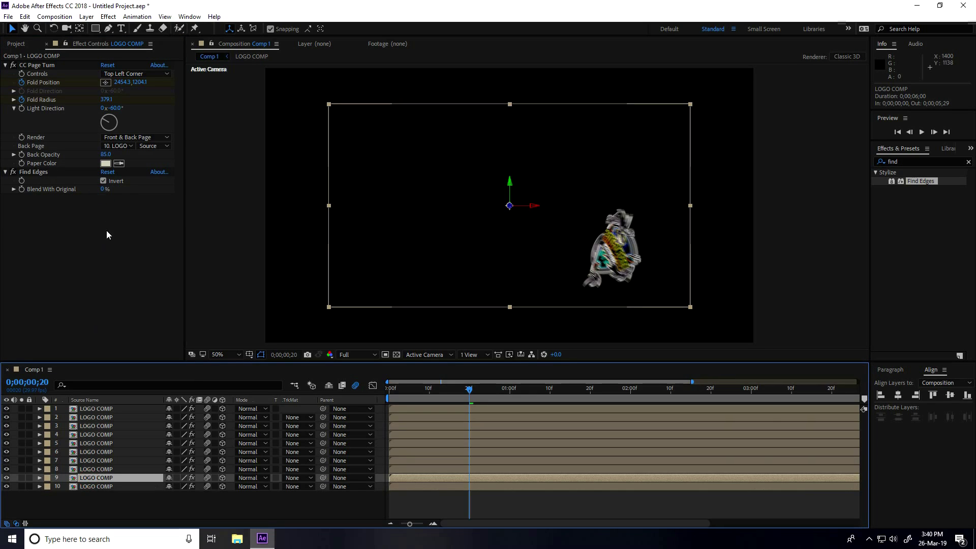
{"action": "left_click", "coordinate": [103, 189]}
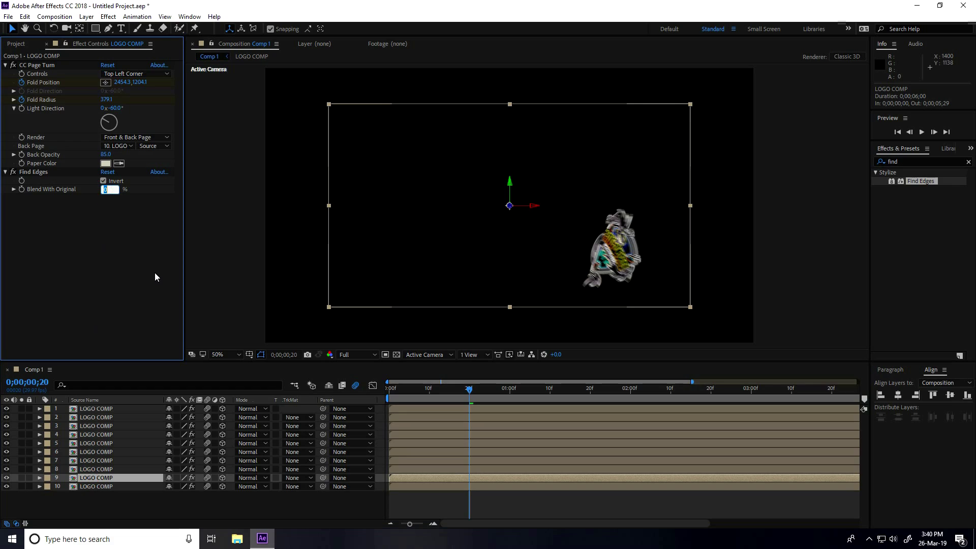
{"action": "type", "text": "20"}
{"action": "key", "text": "Return"}
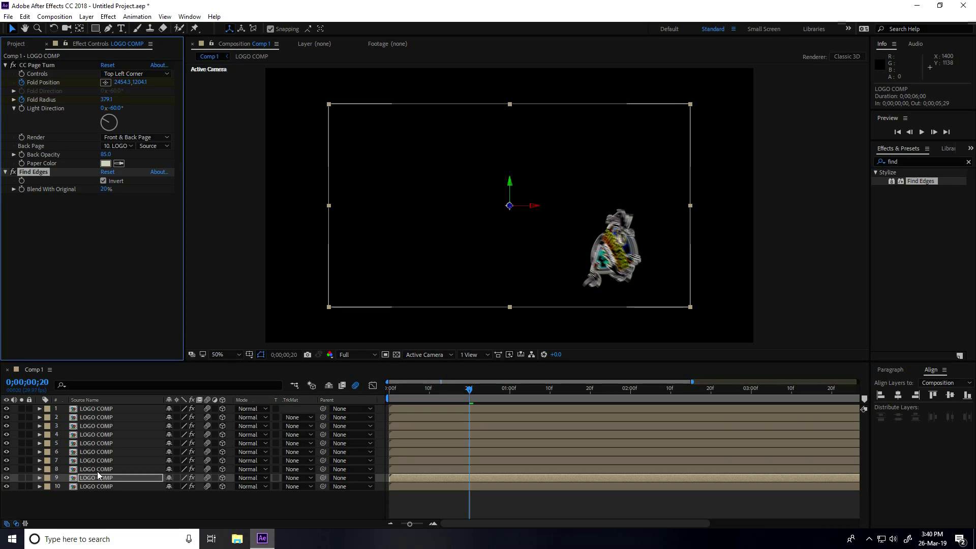
{"action": "left_click", "coordinate": [95, 470]}
{"action": "left_click", "coordinate": [103, 191]}
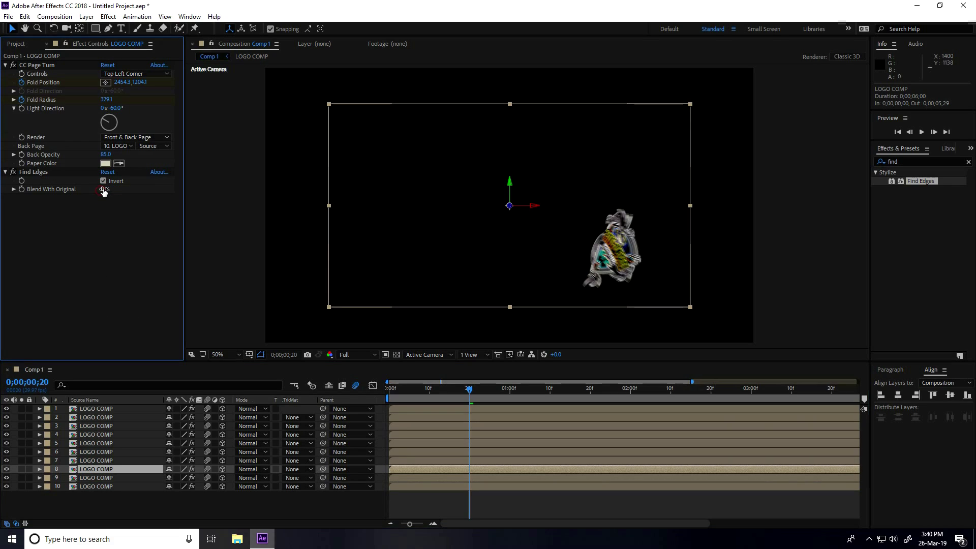
{"action": "type", "text": "30"}
{"action": "key", "text": "Return"}
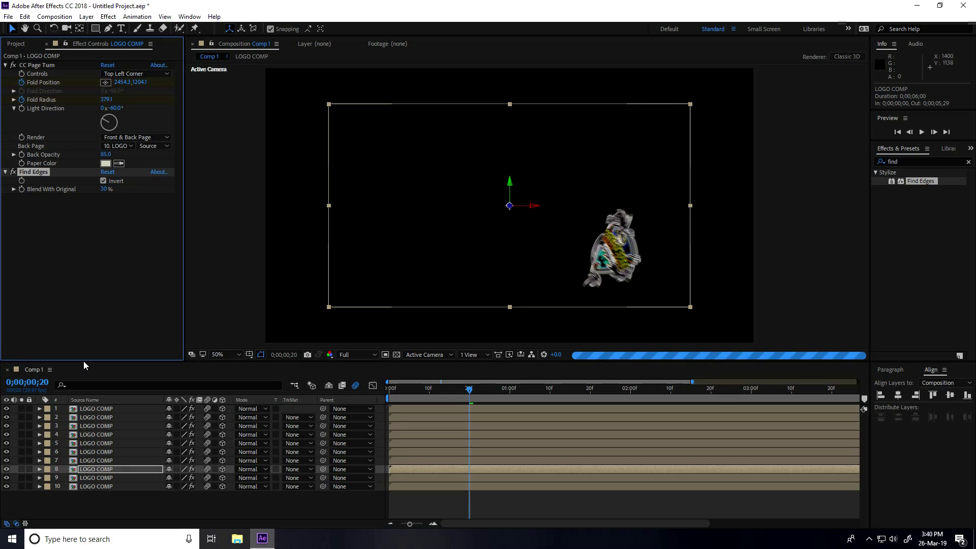
{"action": "left_click", "coordinate": [95, 460]}
{"action": "left_click", "coordinate": [103, 190]}
{"action": "type", "text": "40"}
{"action": "key", "text": "Return"}
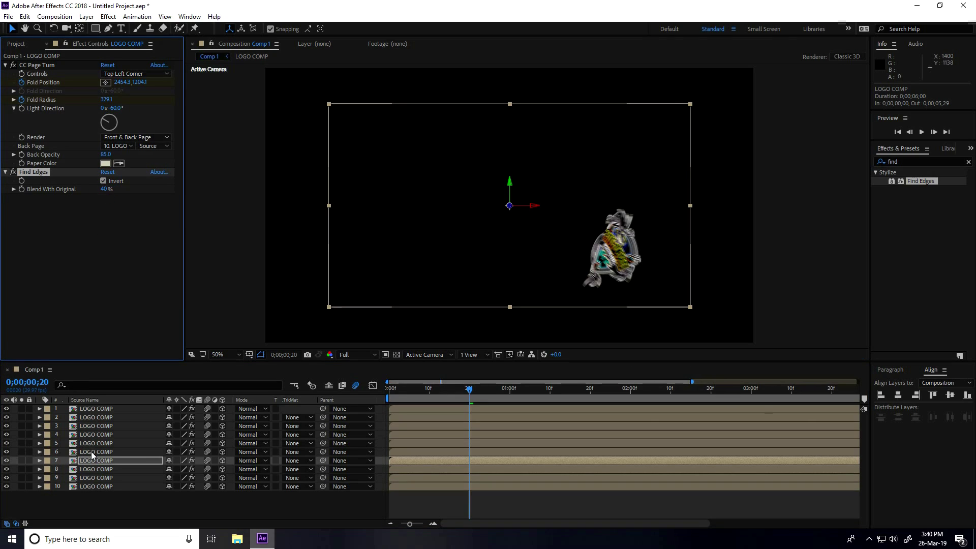
Continue the blend ramp with 50%, 60%, 70%, 80% and 90% on layers 6 through 2
{"action": "key", "text": "ctrl+Up"}
{"action": "left_click", "coordinate": [104, 189]}
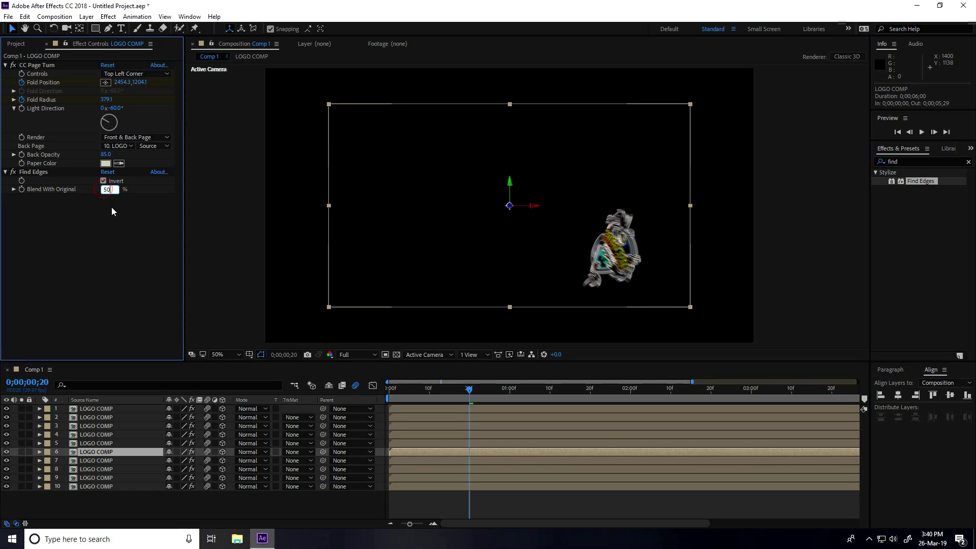
{"action": "key", "text": "Return"}
{"action": "left_click", "coordinate": [97, 444]}
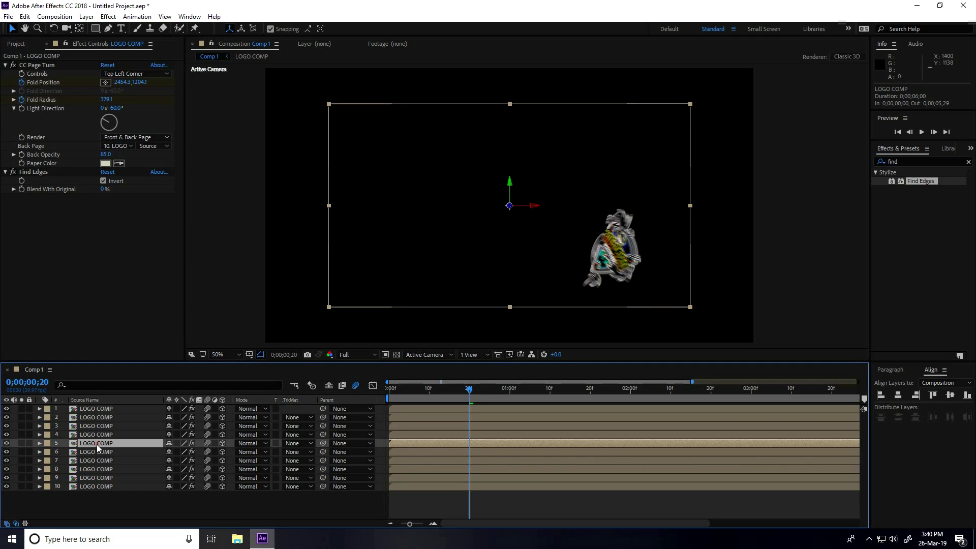
{"action": "left_click", "coordinate": [104, 189]}
{"action": "type", "text": "60"}
{"action": "key", "text": "Return"}
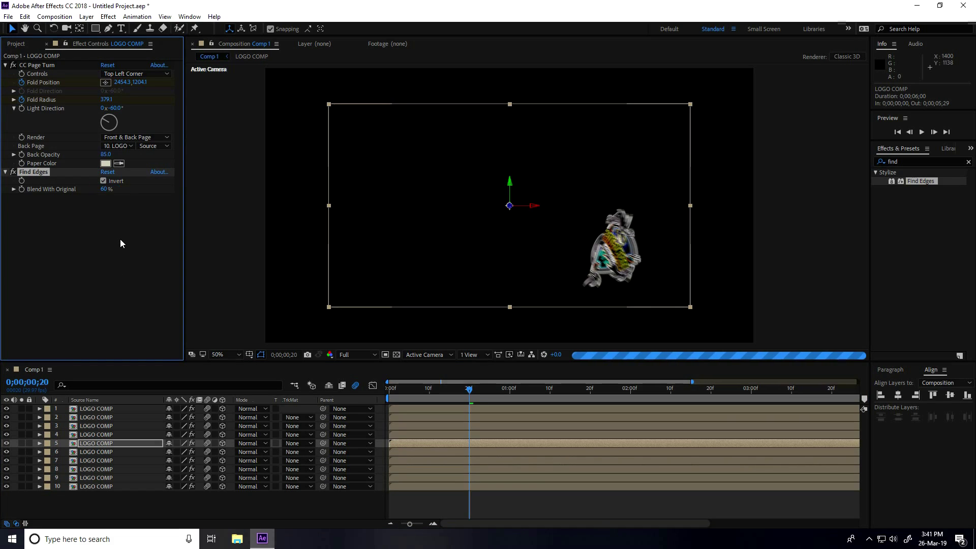
{"action": "left_click", "coordinate": [96, 435]}
{"action": "left_click", "coordinate": [100, 195]}
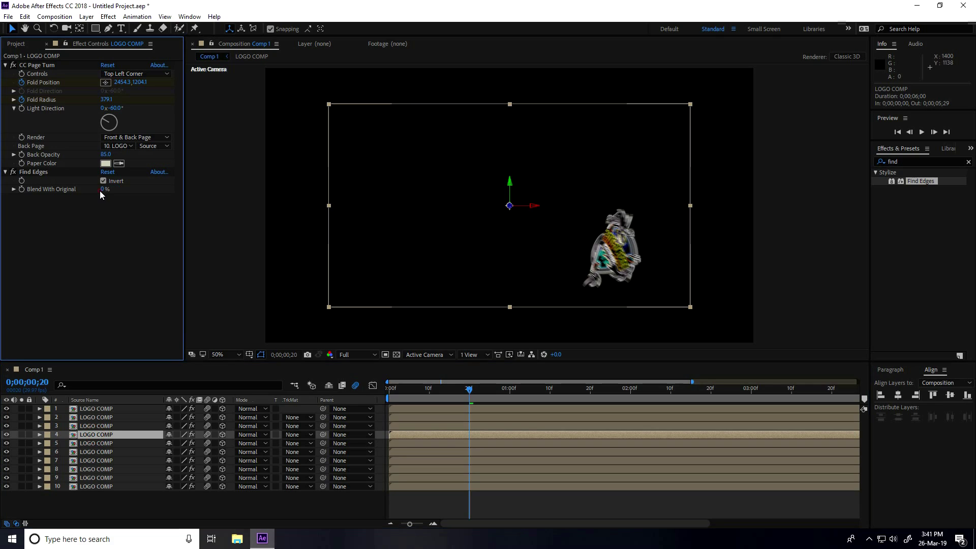
{"action": "type", "text": "70"}
{"action": "key", "text": "Return"}
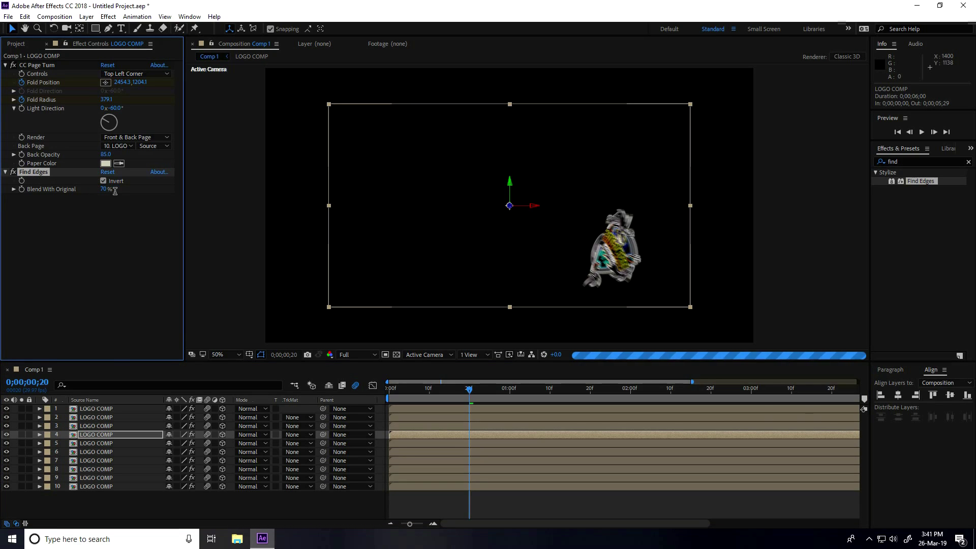
{"action": "key", "text": "ctrl+Up"}
{"action": "left_click", "coordinate": [104, 189]}
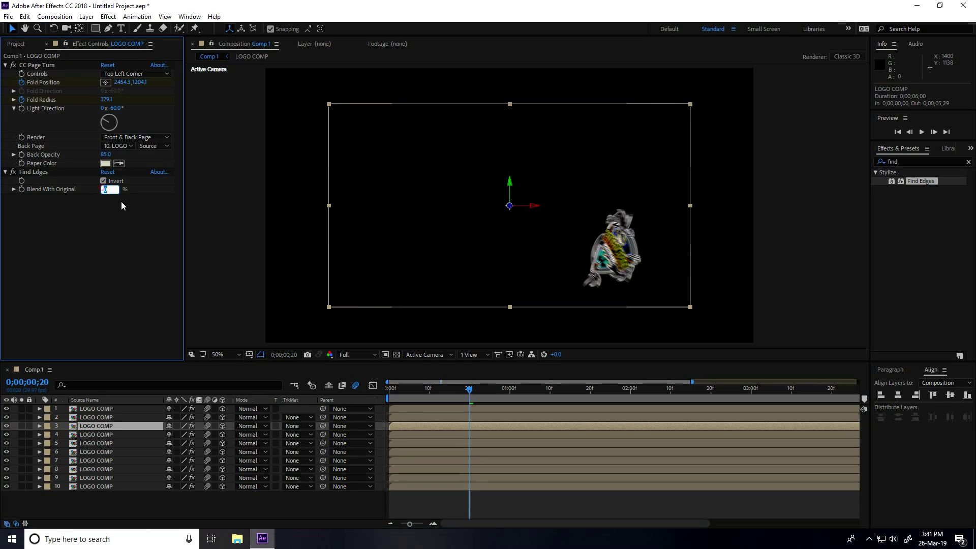
{"action": "key", "text": "Return"}
{"action": "key", "text": "ctrl+Up"}
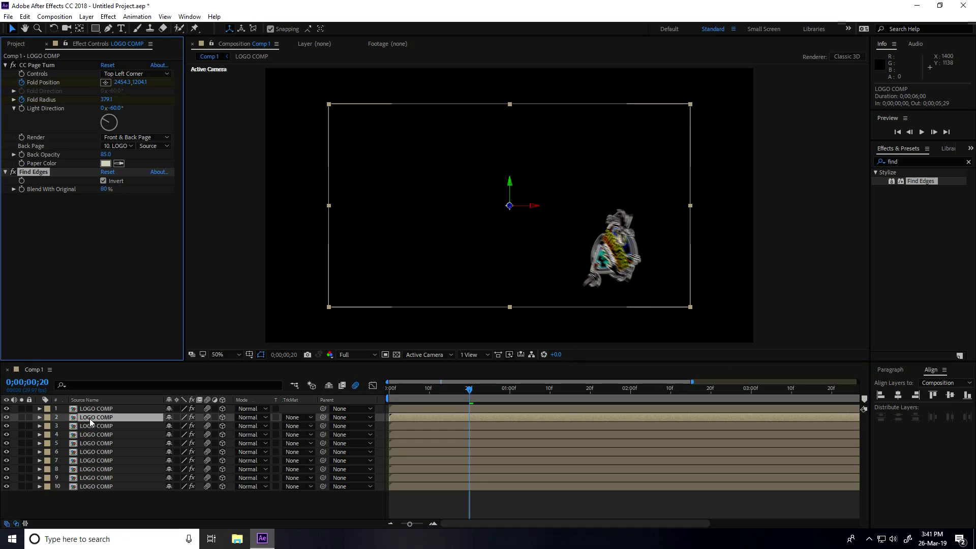
{"action": "left_click", "coordinate": [102, 190]}
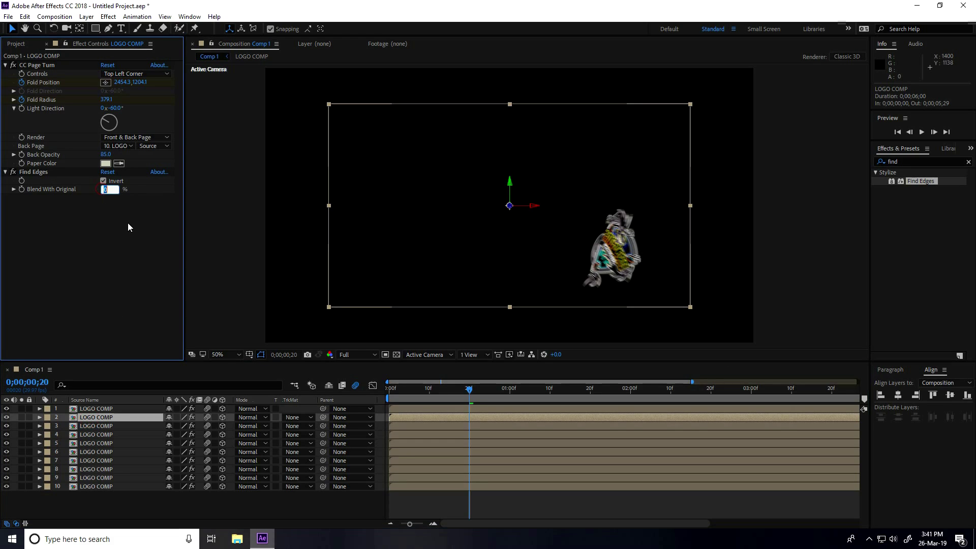
{"action": "key", "text": "Escape"}
Turn off Find Edges on layer 1 and preview from the start
{"action": "left_click", "coordinate": [88, 410]}
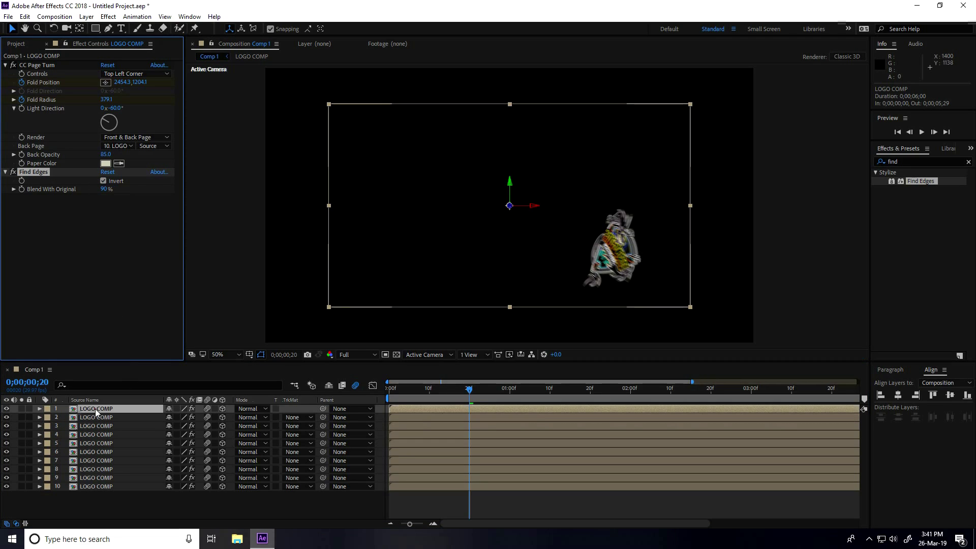
{"action": "left_click", "coordinate": [13, 172]}
{"action": "left_click_drag", "start_coordinate": [472, 392], "coordinate": [315, 392]}
{"action": "key", "text": "space"}
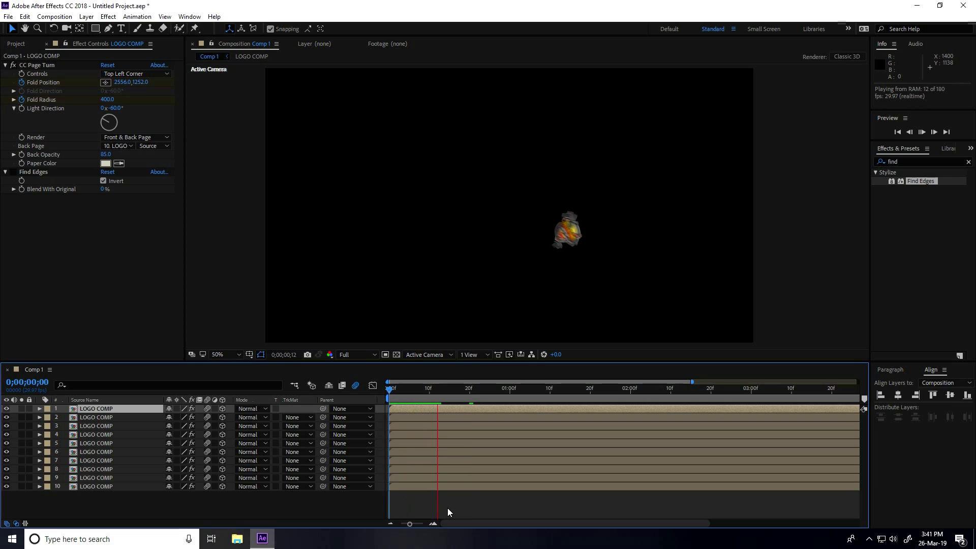
Switch the Composition panel preview resolution to Auto and replay the logo animation
{"action": "key", "text": "space"}
{"action": "left_click", "coordinate": [359, 354]}
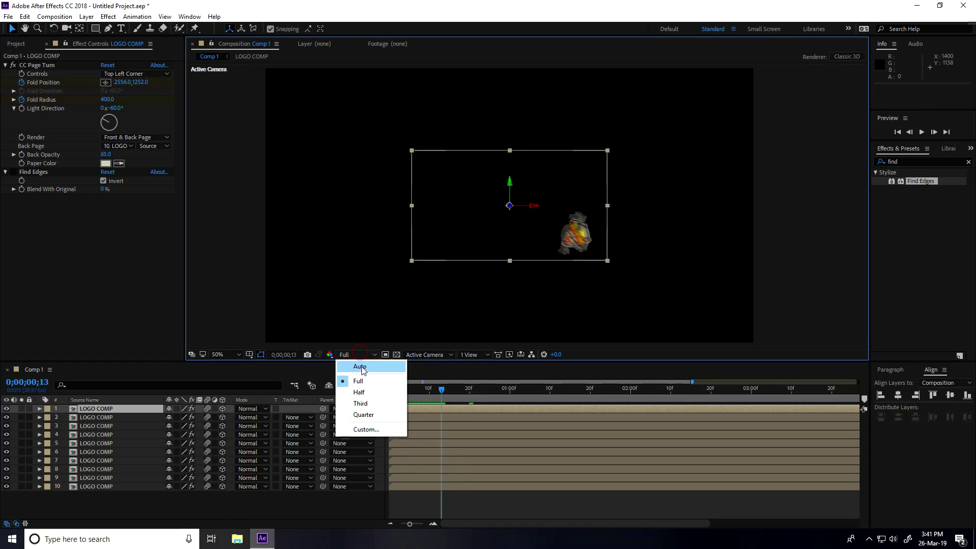
{"action": "left_click", "coordinate": [361, 368]}
{"action": "key", "text": "space"}
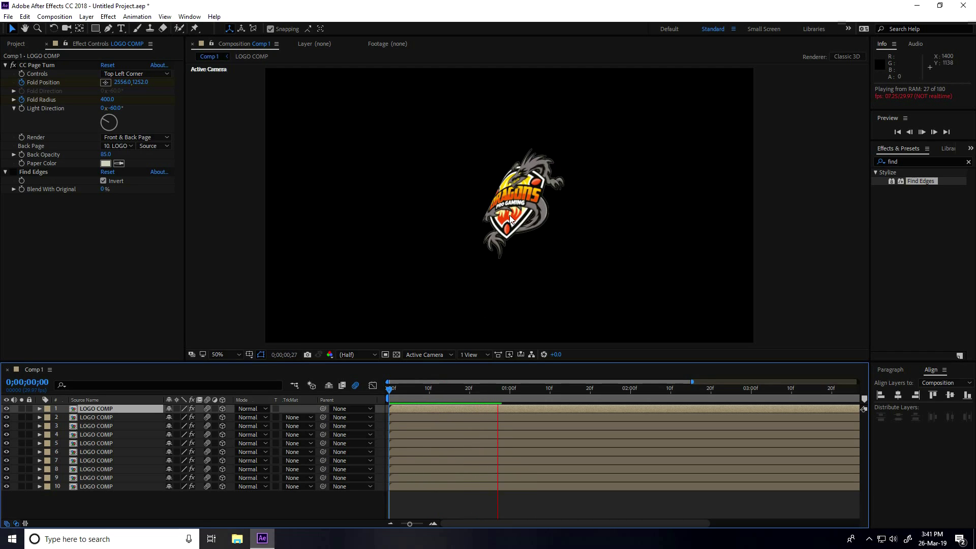
{"action": "key", "text": "space"}
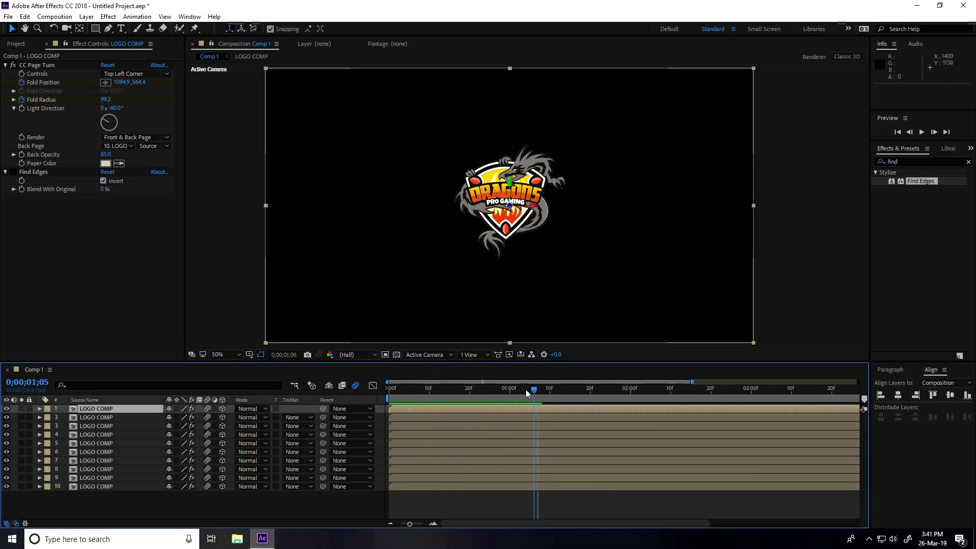
Offset layers 9 to 5 to start at frames 5, 10, 15, 20 and 25
{"action": "left_click_drag", "start_coordinate": [540, 390], "coordinate": [473, 390]}
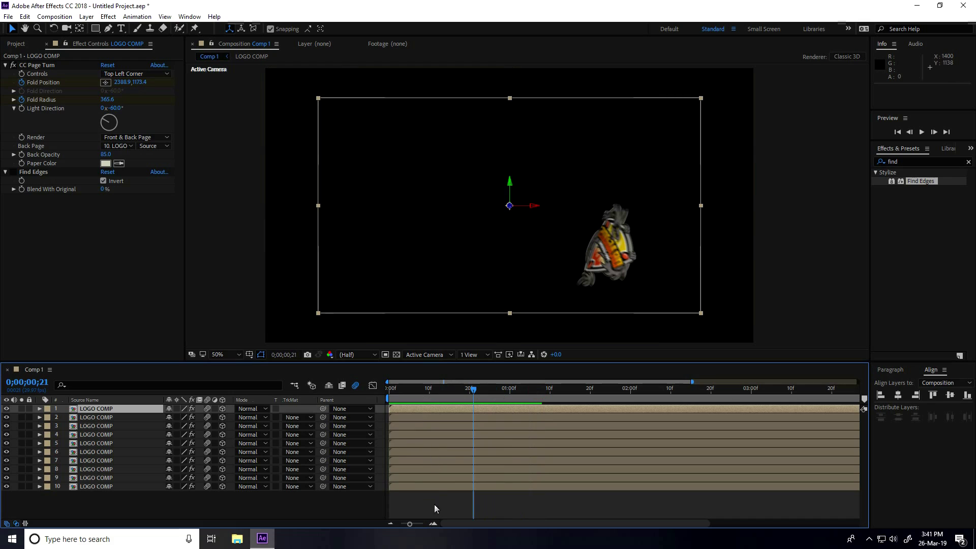
{"action": "left_click_drag", "start_coordinate": [410, 523], "coordinate": [419, 524]}
{"action": "left_click_drag", "start_coordinate": [623, 388], "coordinate": [440, 390]}
{"action": "left_click_drag", "start_coordinate": [395, 478], "coordinate": [449, 477]}
{"action": "left_click_drag", "start_coordinate": [448, 402], "coordinate": [497, 398]}
{"action": "left_click_drag", "start_coordinate": [399, 470], "coordinate": [521, 471]}
{"action": "left_click_drag", "start_coordinate": [500, 388], "coordinate": [555, 401]}
{"action": "left_click_drag", "start_coordinate": [421, 459], "coordinate": [585, 450]}
{"action": "left_click_drag", "start_coordinate": [554, 390], "coordinate": [609, 395]}
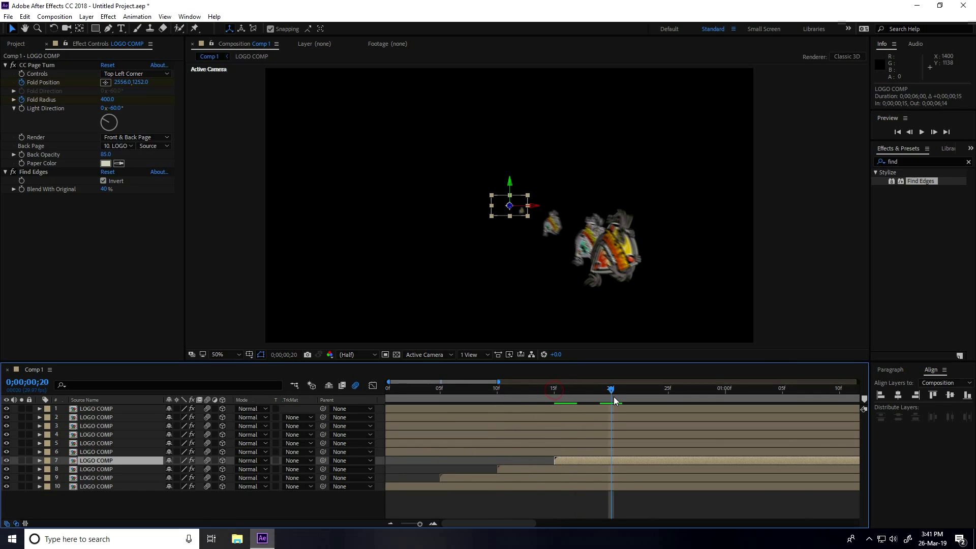
{"action": "left_click_drag", "start_coordinate": [470, 449], "coordinate": [697, 461]}
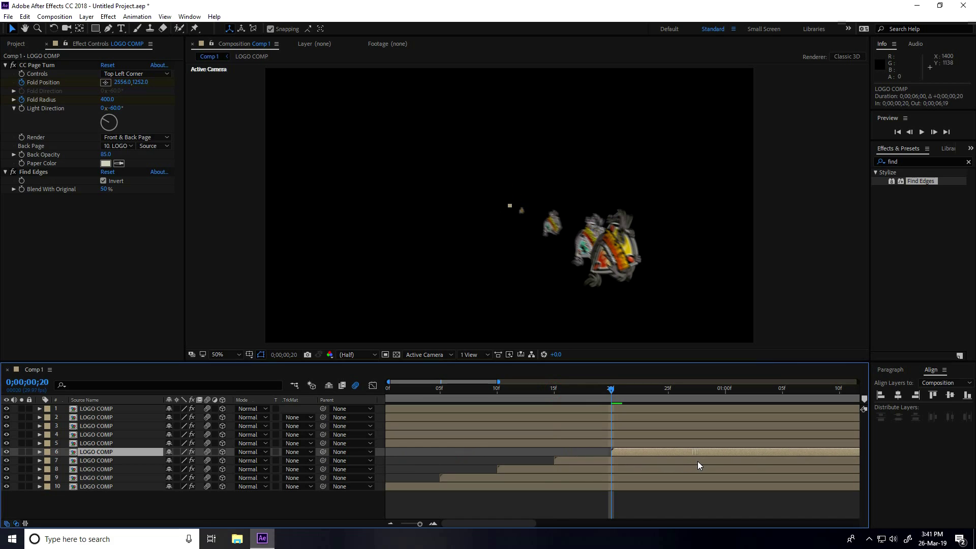
{"action": "left_click", "coordinate": [630, 390]}
{"action": "left_click_drag", "start_coordinate": [629, 389], "coordinate": [673, 398]}
{"action": "left_click_drag", "start_coordinate": [455, 443], "coordinate": [719, 445]}
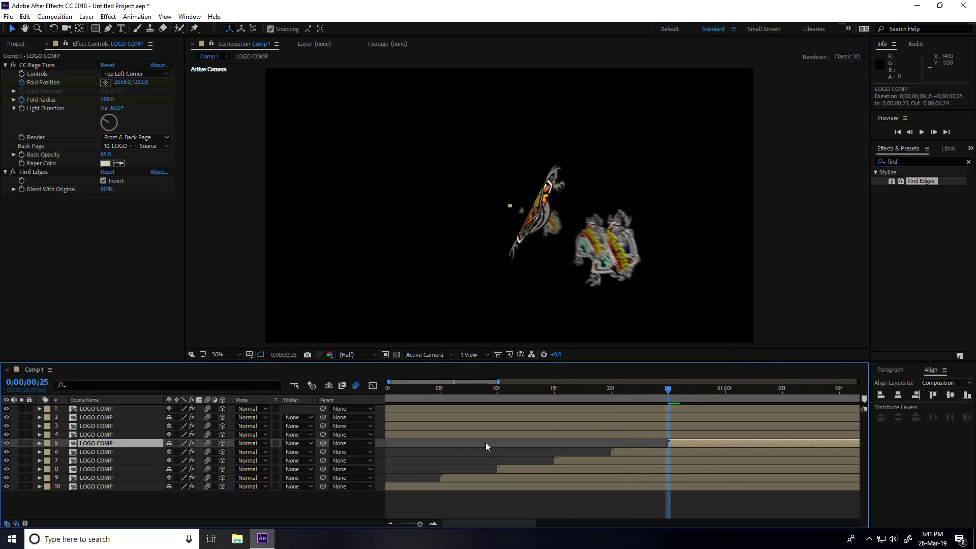
Offset layers 4 to 1 to start at 1:00, 1:05, 1:10 and 1:16, then preview
{"action": "left_click_drag", "start_coordinate": [672, 388], "coordinate": [725, 390]}
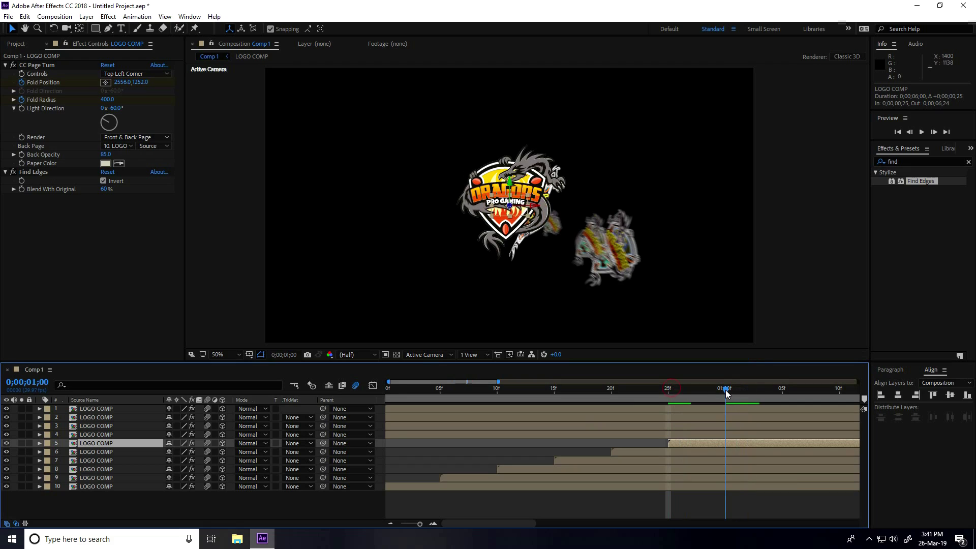
{"action": "left_click_drag", "start_coordinate": [452, 437], "coordinate": [798, 435]}
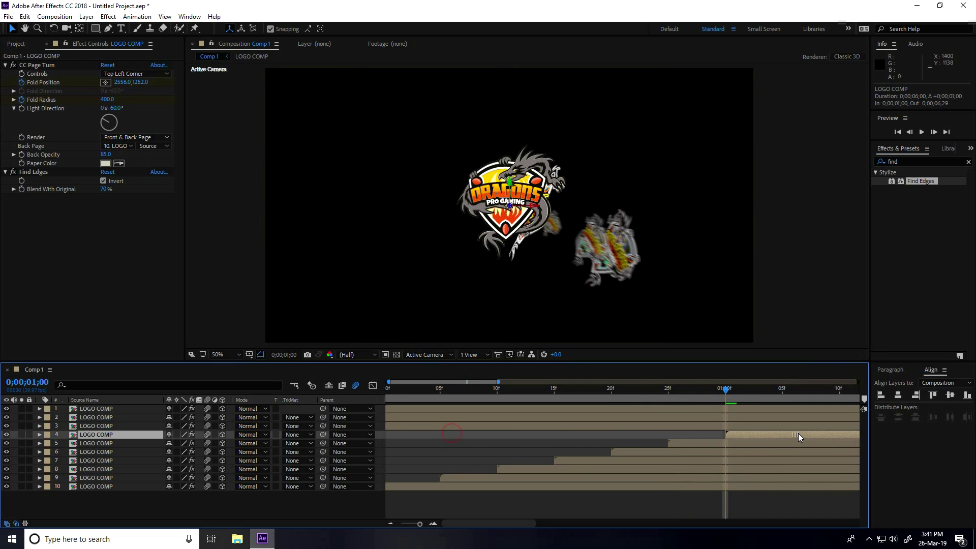
{"action": "left_click_drag", "start_coordinate": [420, 524], "coordinate": [416, 524]}
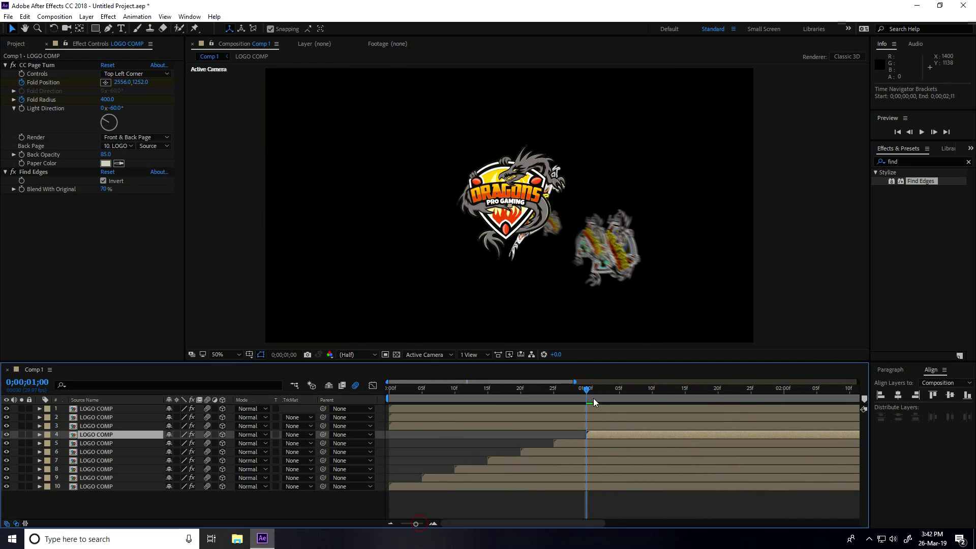
{"action": "left_click_drag", "start_coordinate": [590, 389], "coordinate": [621, 396]}
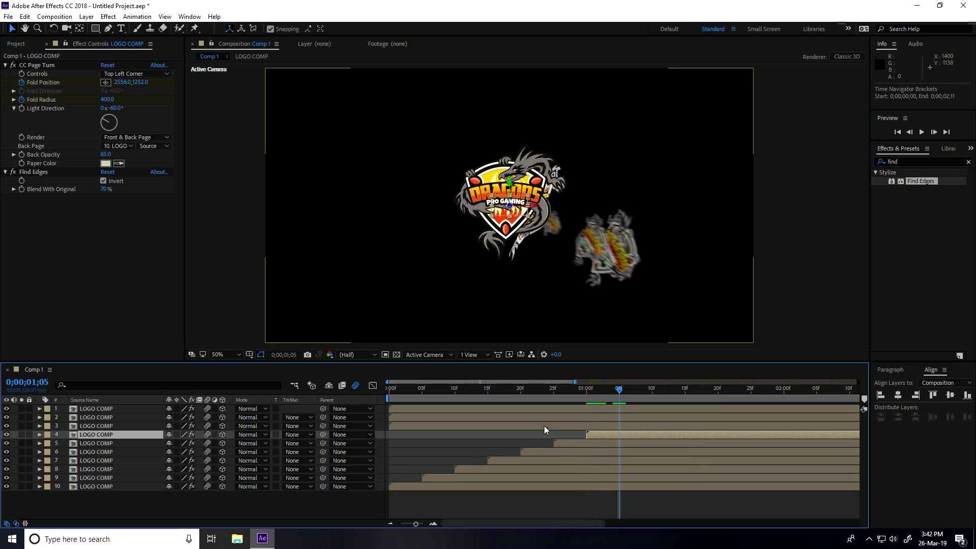
{"action": "left_click_drag", "start_coordinate": [431, 426], "coordinate": [660, 426]}
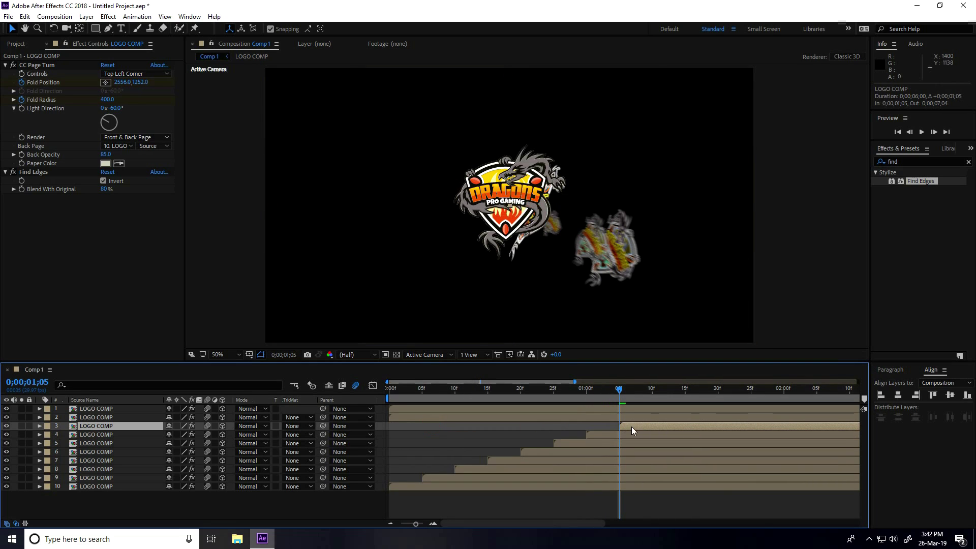
{"action": "left_click_drag", "start_coordinate": [473, 417], "coordinate": [688, 420]}
{"action": "left_click_drag", "start_coordinate": [428, 418], "coordinate": [694, 421]}
{"action": "left_click_drag", "start_coordinate": [619, 388], "coordinate": [685, 392]}
{"action": "left_click_drag", "start_coordinate": [414, 411], "coordinate": [333, 395]}
{"action": "key", "text": "space"}
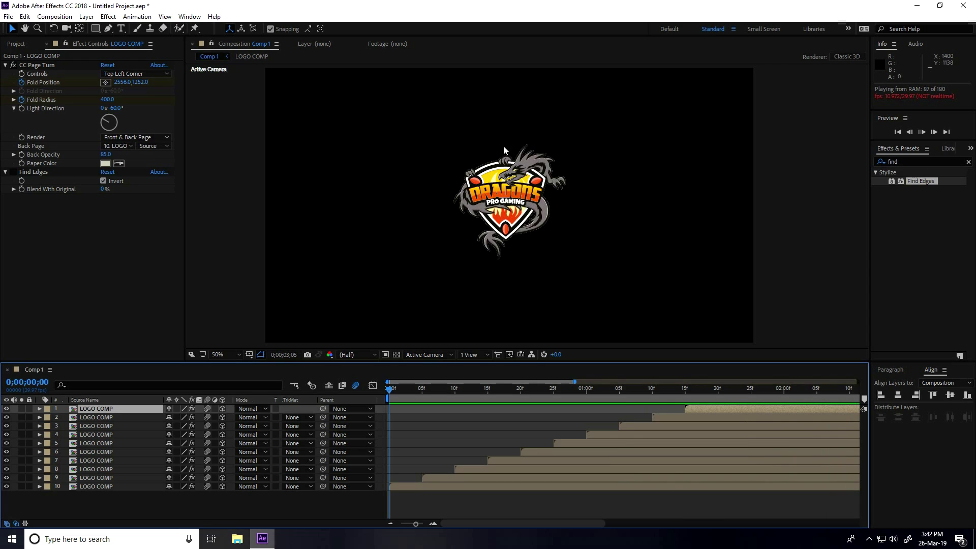
Preview the full staggered reveal from the start, then select all ten LOGO COMP layers
{"action": "key", "text": "space"}
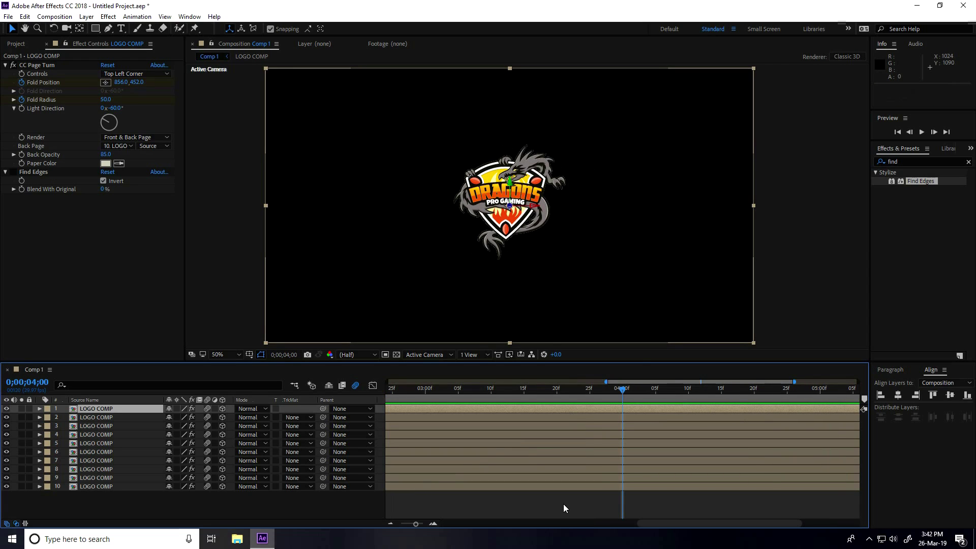
{"action": "left_click_drag", "start_coordinate": [415, 523], "coordinate": [403, 525]}
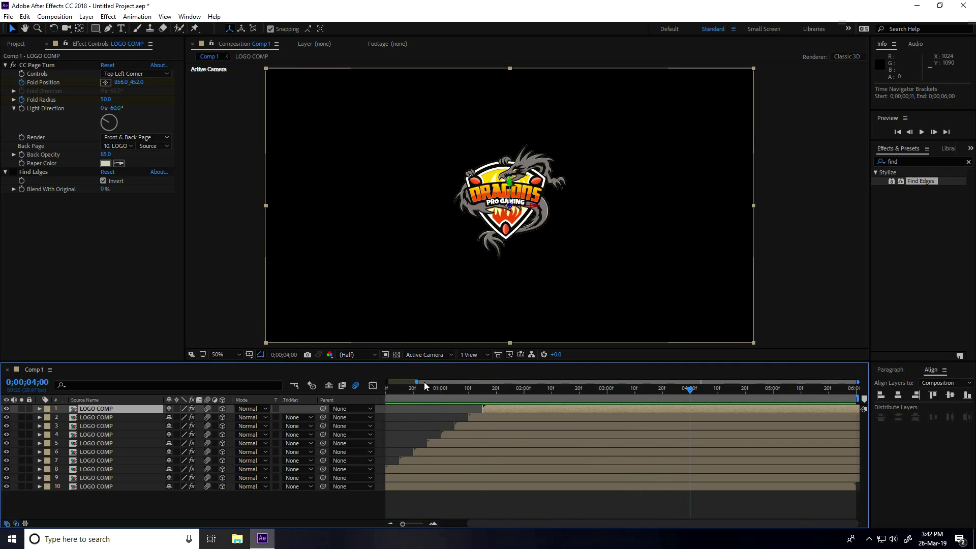
{"action": "left_click_drag", "start_coordinate": [424, 382], "coordinate": [387, 390]}
{"action": "left_click", "coordinate": [387, 390]}
{"action": "key", "text": "space"}
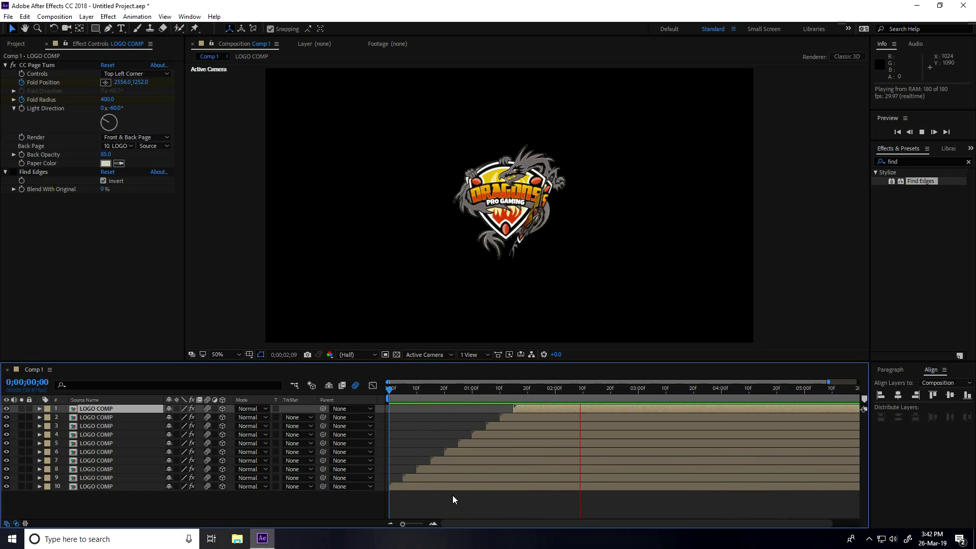
{"action": "key", "text": "space"}
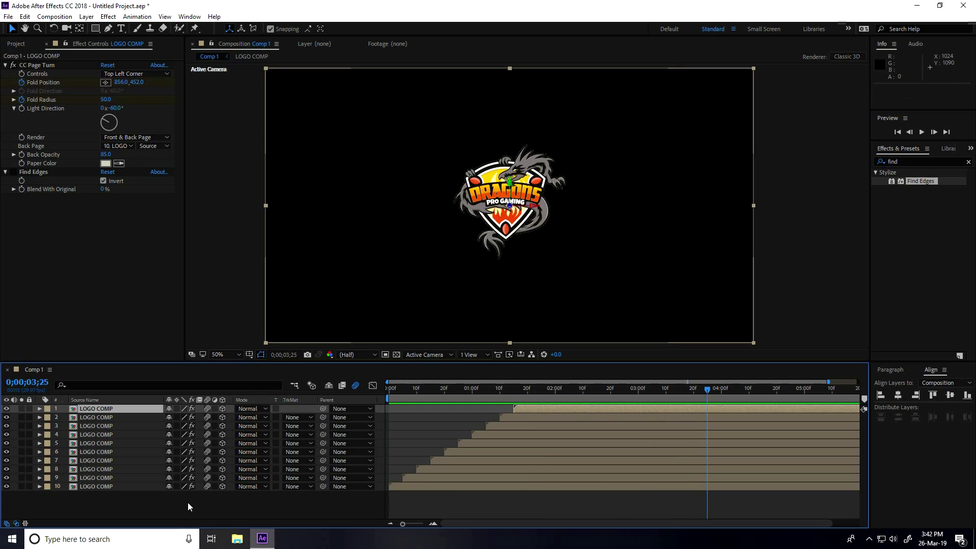
{"action": "left_click_drag", "start_coordinate": [96, 505], "coordinate": [130, 398]}
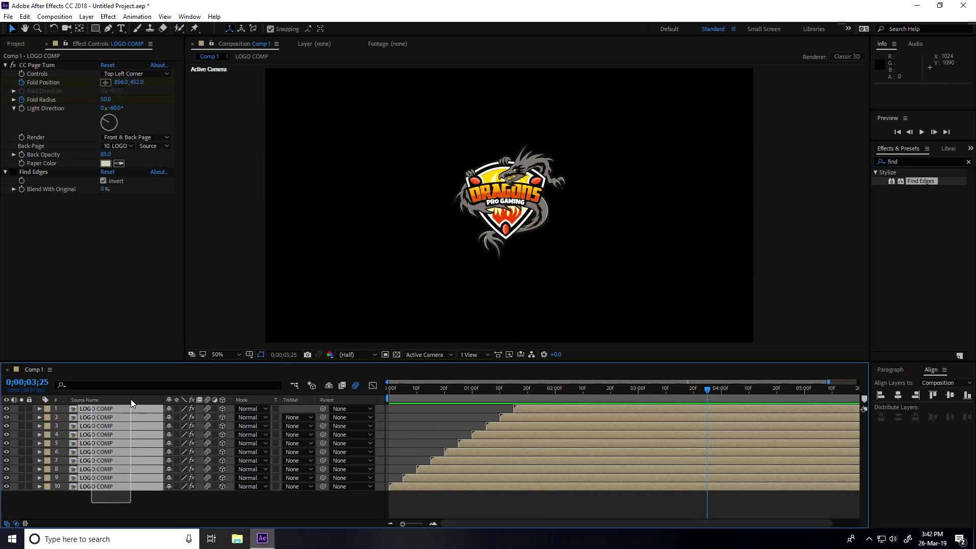
Pre-compose the ten selected layers into a new composition named LOGO ANIMATION
{"action": "right_click", "coordinate": [102, 474]}
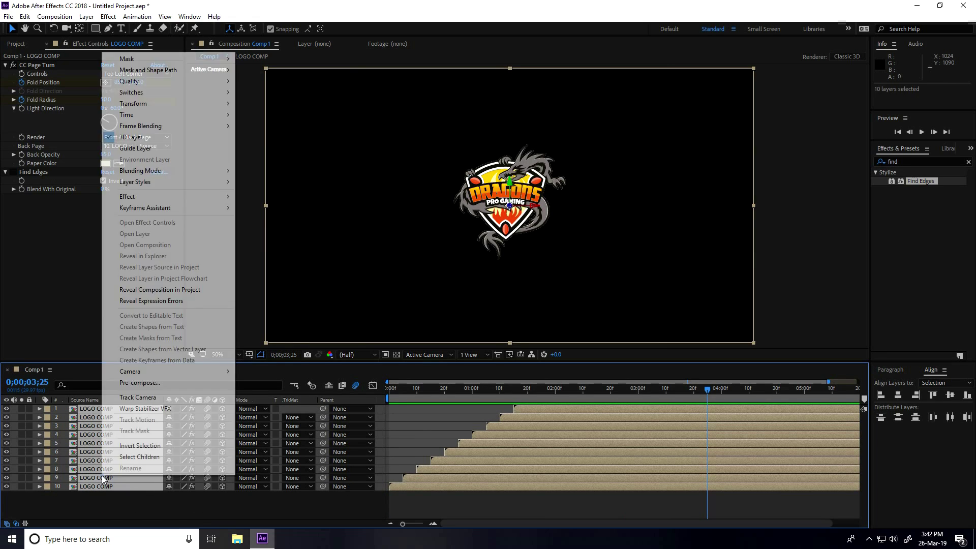
{"action": "left_click", "coordinate": [149, 381]}
{"action": "type", "text": "LO"}
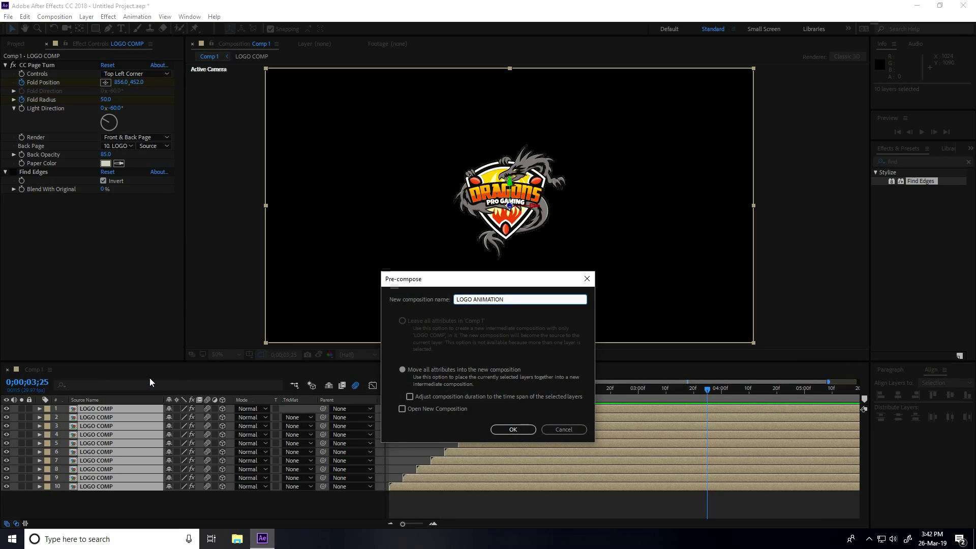
{"action": "type", "text": "GO ANIMATION"}
{"action": "left_click", "coordinate": [508, 428]}
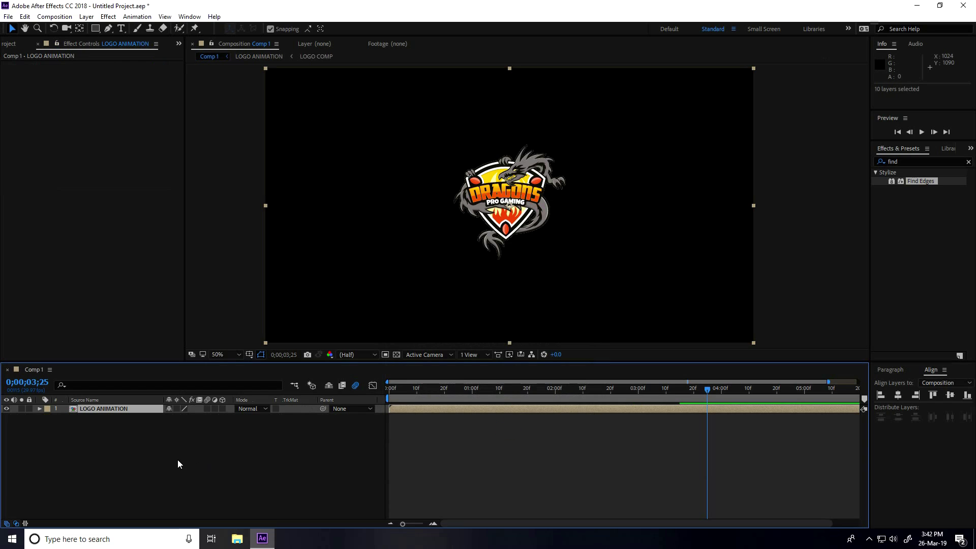
Create a white 1920x1080 solid layer named BG
{"action": "right_click", "coordinate": [170, 480]}
{"action": "mouse_move", "coordinate": [203, 362]}
{"action": "left_click", "coordinate": [316, 388]}
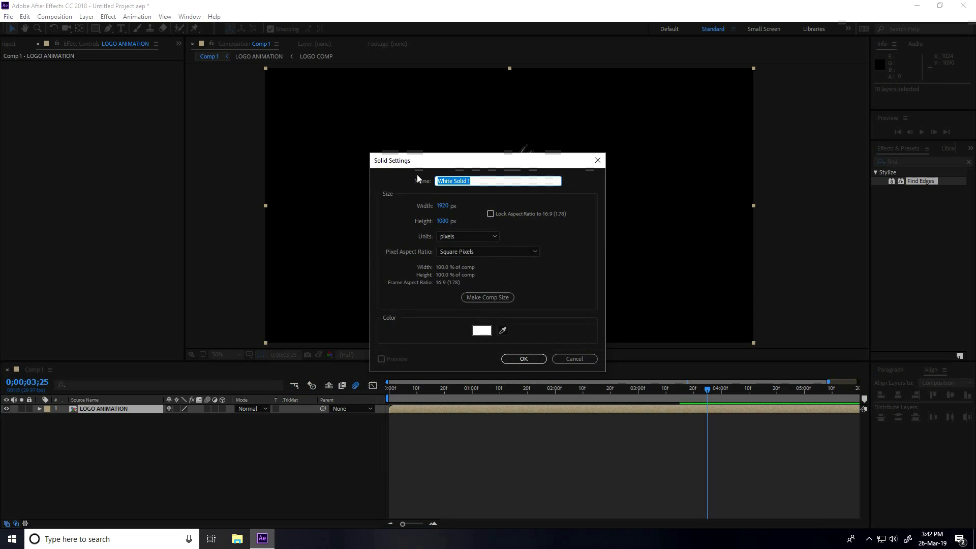
{"action": "type", "text": "BG"}
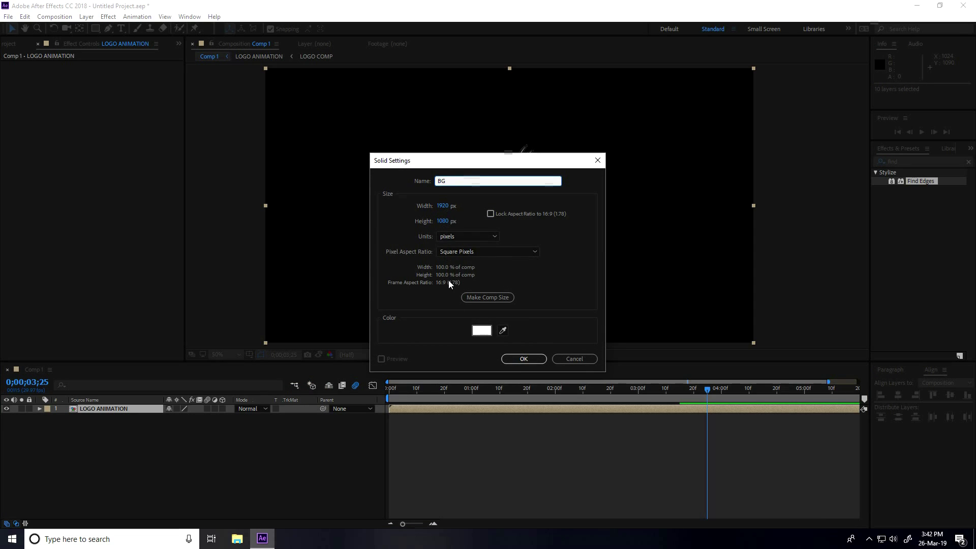
{"action": "left_click", "coordinate": [523, 359]}
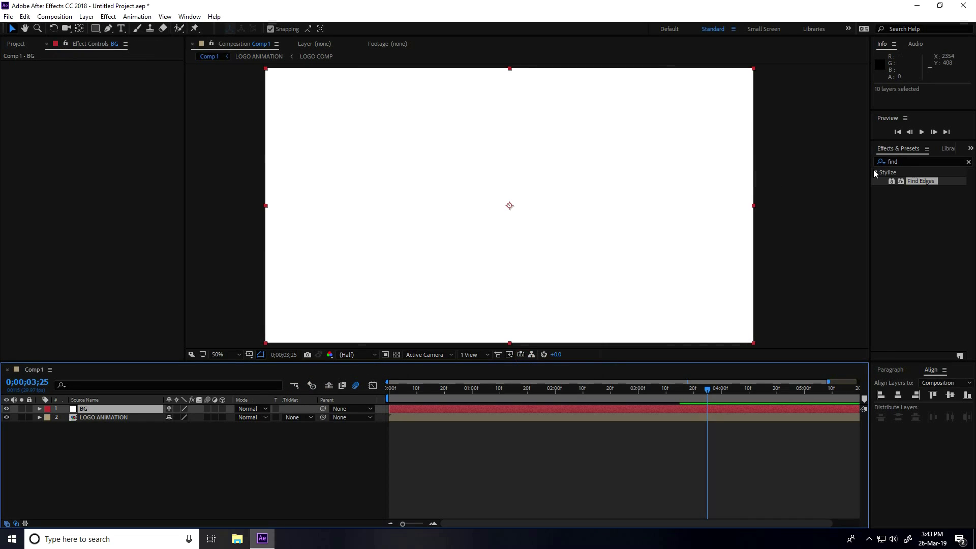
Apply a radial Gradient Ramp to BG, centred, with colours swapped and end point extended
{"action": "left_click", "coordinate": [907, 161]}
{"action": "type", "text": "ramp"}
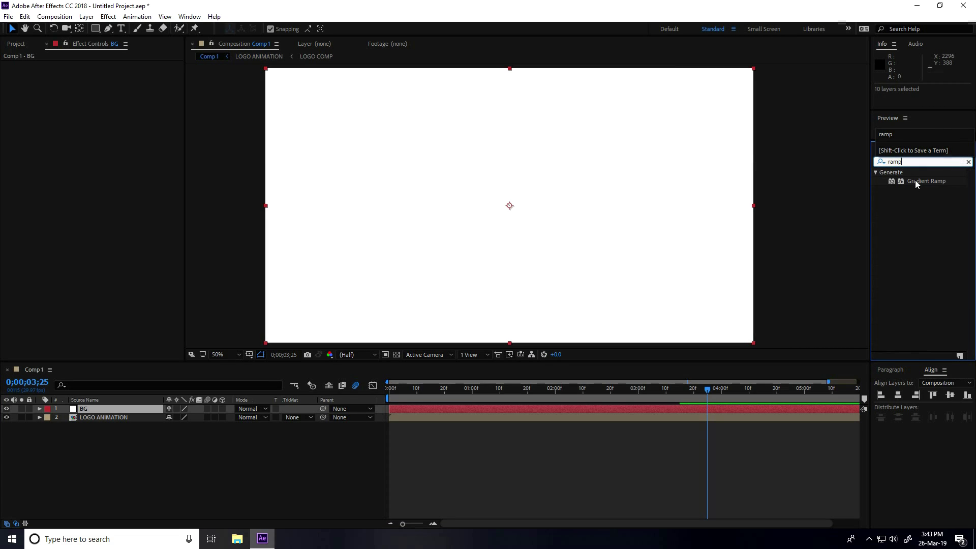
{"action": "left_click_drag", "start_coordinate": [919, 181], "coordinate": [109, 409]}
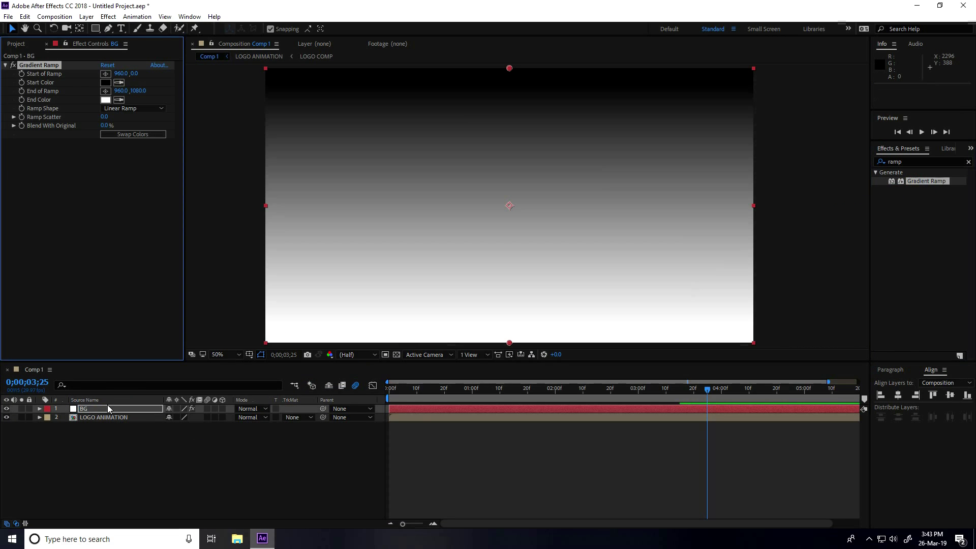
{"action": "left_click", "coordinate": [121, 108]}
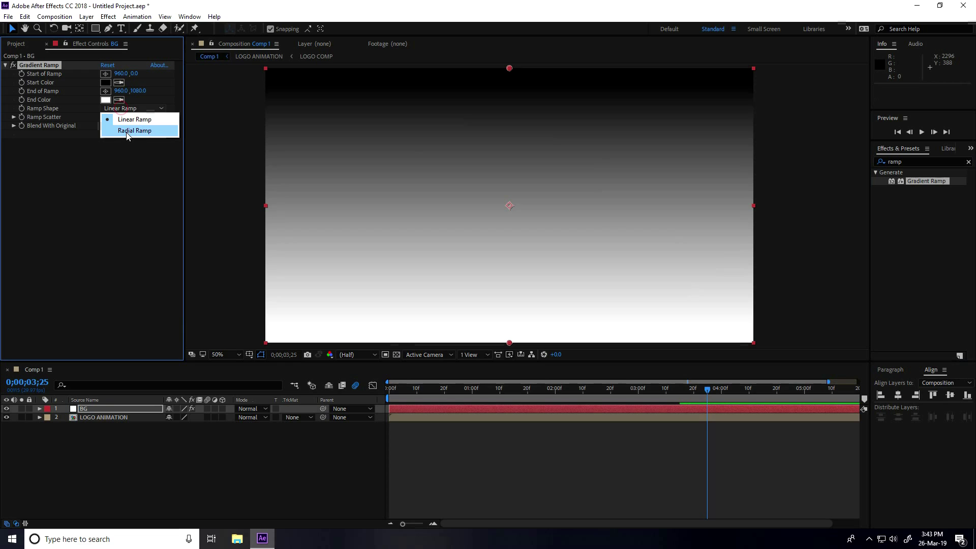
{"action": "left_click", "coordinate": [128, 130]}
{"action": "left_click_drag", "start_coordinate": [509, 68], "coordinate": [510, 207]}
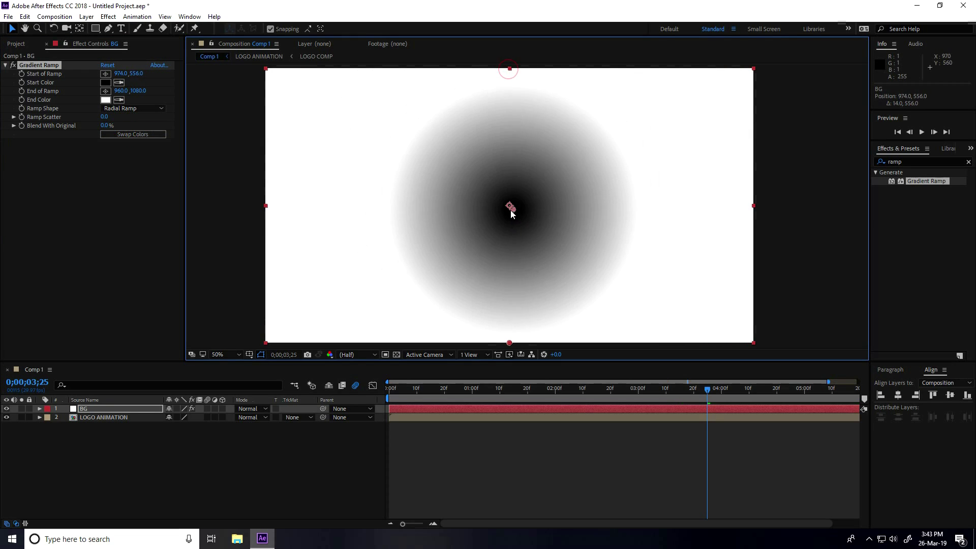
{"action": "left_click", "coordinate": [151, 136]}
{"action": "scroll", "coordinate": [370, 197], "scroll_direction": "down", "scroll_amount": 2}
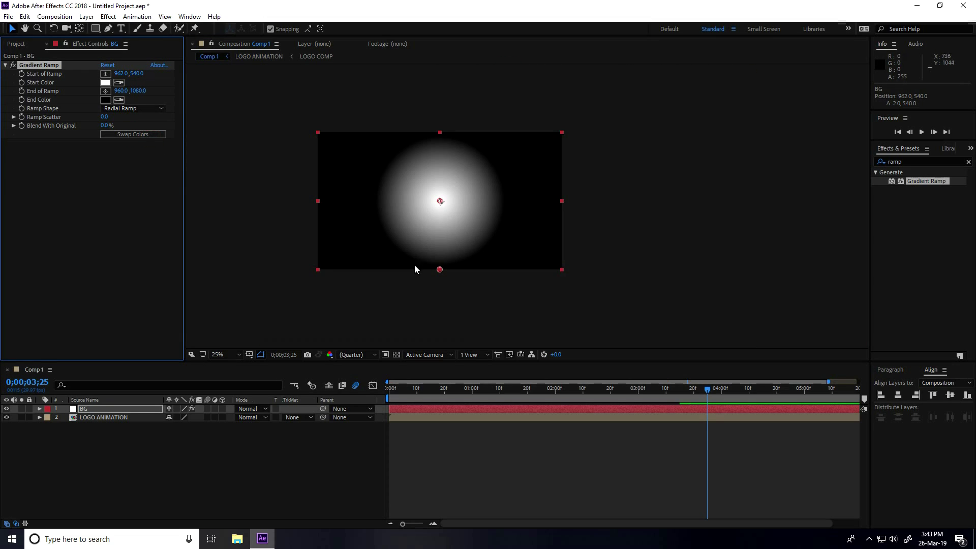
{"action": "left_click_drag", "start_coordinate": [440, 273], "coordinate": [614, 315]}
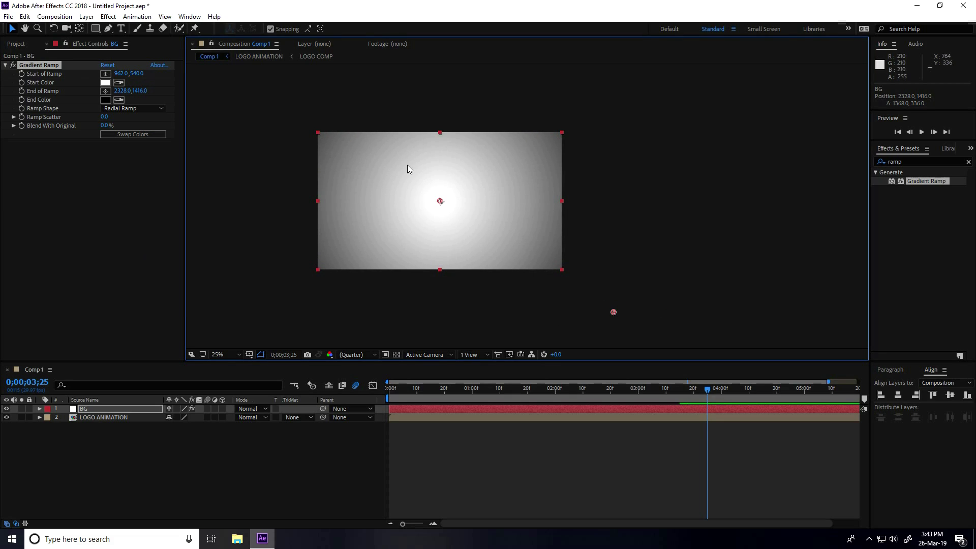
Fit the comp in the viewer and move BG beneath LOGO ANIMATION
{"action": "left_click", "coordinate": [228, 354]}
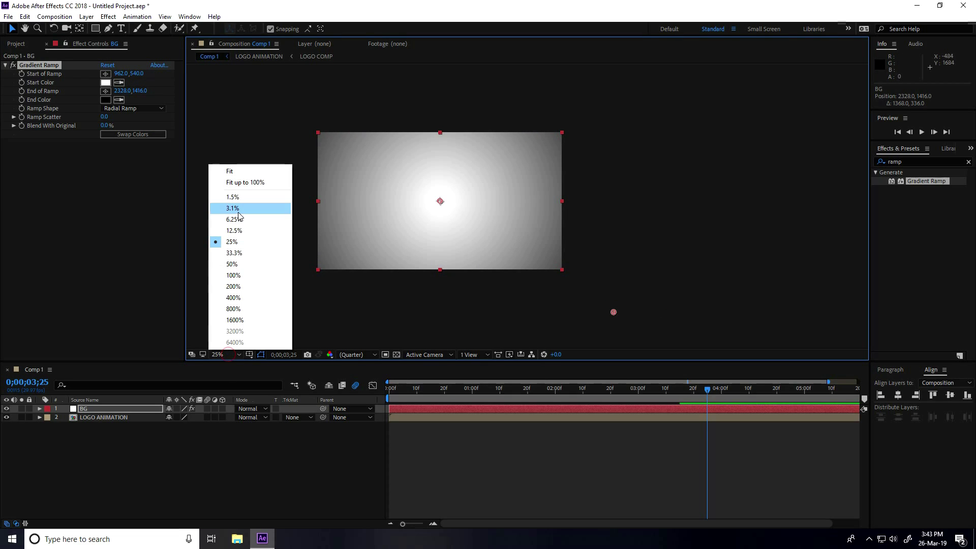
{"action": "left_click", "coordinate": [244, 182]}
{"action": "left_click_drag", "start_coordinate": [86, 409], "coordinate": [90, 448]}
{"action": "left_click", "coordinate": [104, 409]}
Preview the animation, then duplicate the LOGO ANIMATION layer
{"action": "left_click_drag", "start_coordinate": [708, 388], "coordinate": [377, 406]}
{"action": "key", "text": "space"}
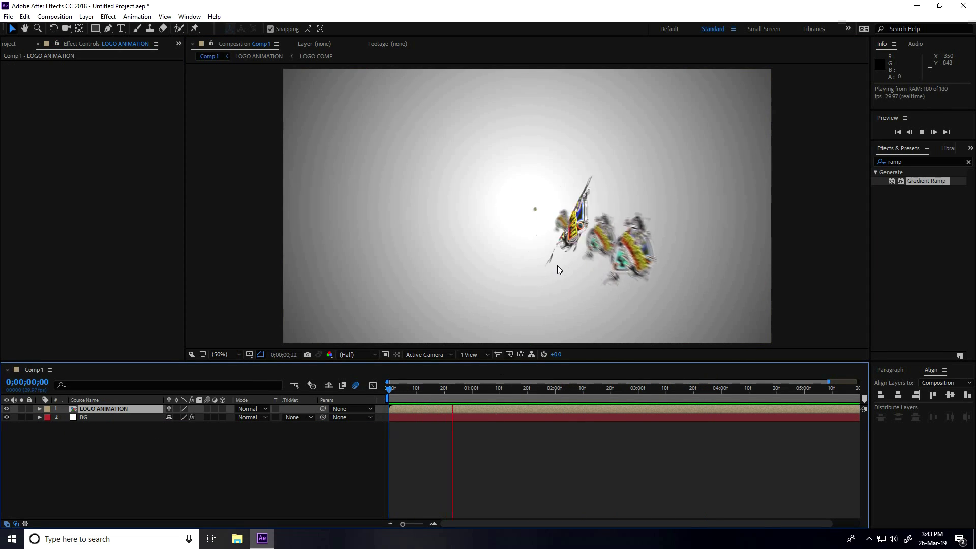
{"action": "key", "text": "space"}
{"action": "left_click_drag", "start_coordinate": [625, 388], "coordinate": [569, 388]}
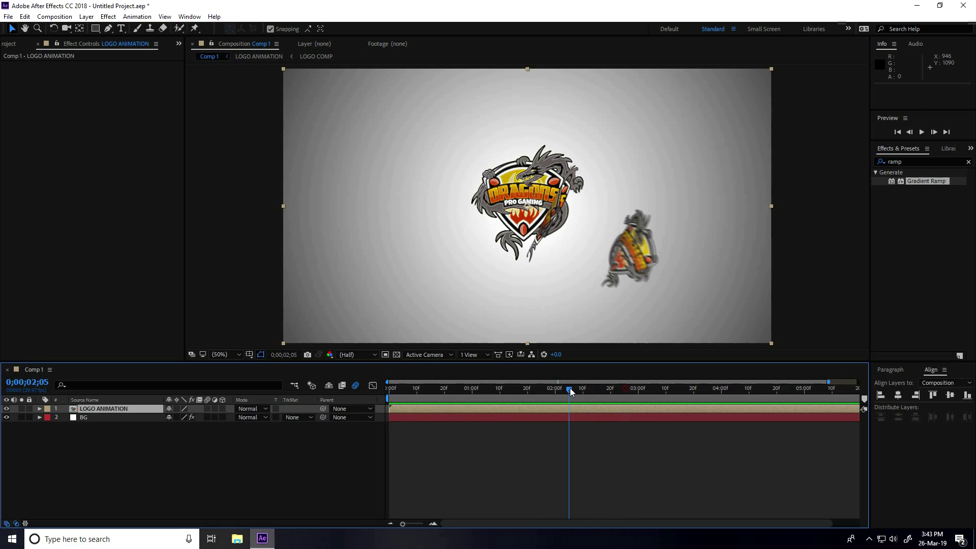
{"action": "left_click", "coordinate": [105, 409]}
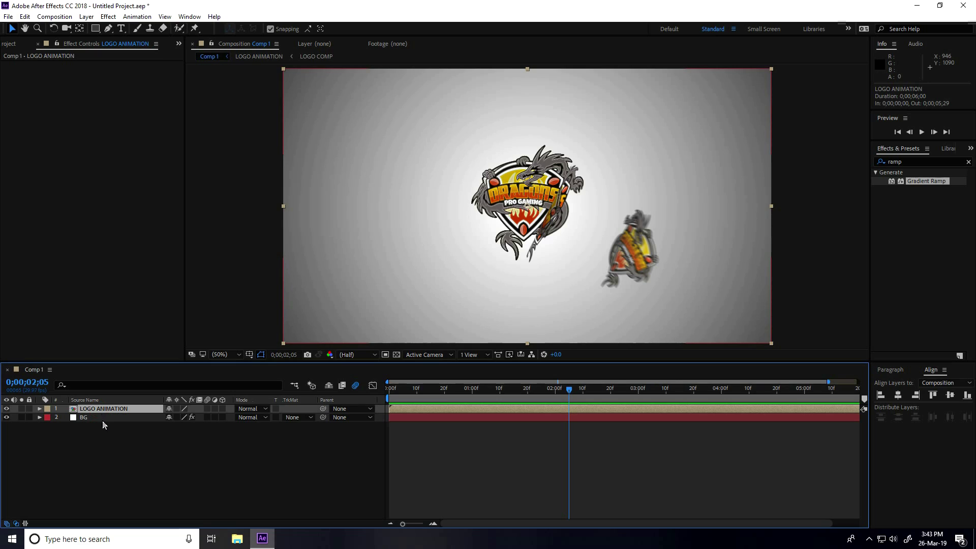
{"action": "key", "text": "ctrl+d"}
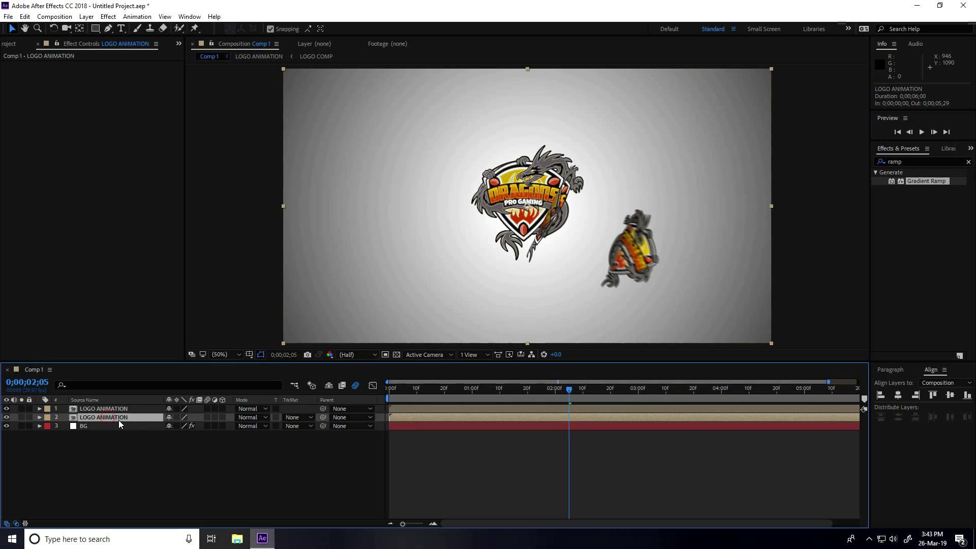
Rename the duplicated layer to LOGO SHADOW
{"action": "right_click", "coordinate": [101, 418]}
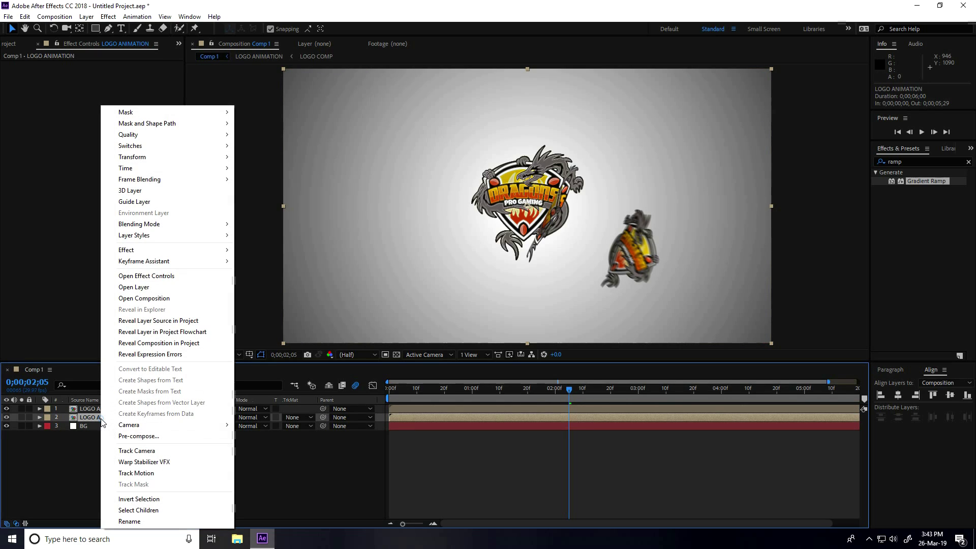
{"action": "left_click", "coordinate": [131, 528]}
{"action": "key", "text": "Right"}
{"action": "key", "text": "BackSpace"}
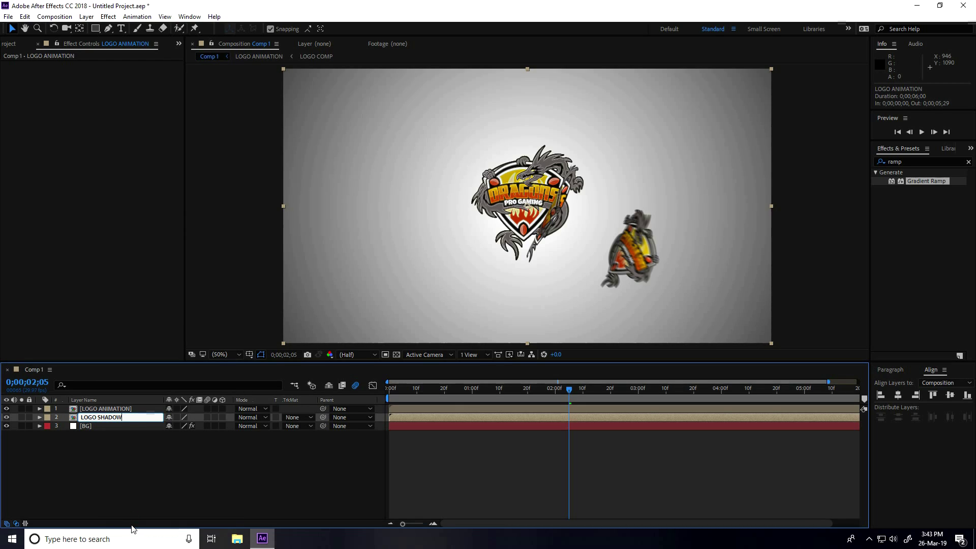
{"action": "type", "text": "SHADOW"}
{"action": "left_click", "coordinate": [151, 483]}
Add a Fill effect to LOGO SHADOW in dark grey #626262
{"action": "left_click", "coordinate": [97, 417]}
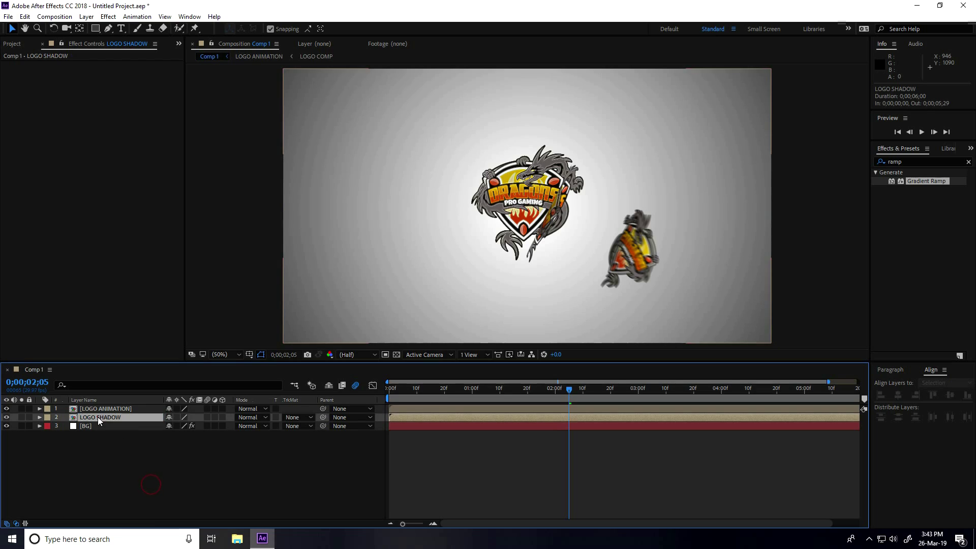
{"action": "left_click", "coordinate": [916, 160]}
{"action": "type", "text": "fill"}
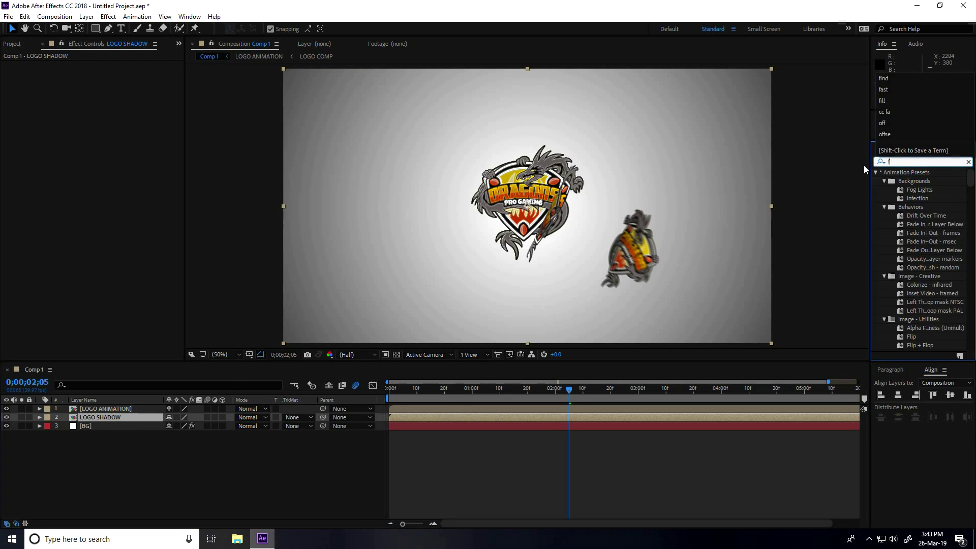
{"action": "left_click_drag", "start_coordinate": [898, 224], "coordinate": [122, 416]}
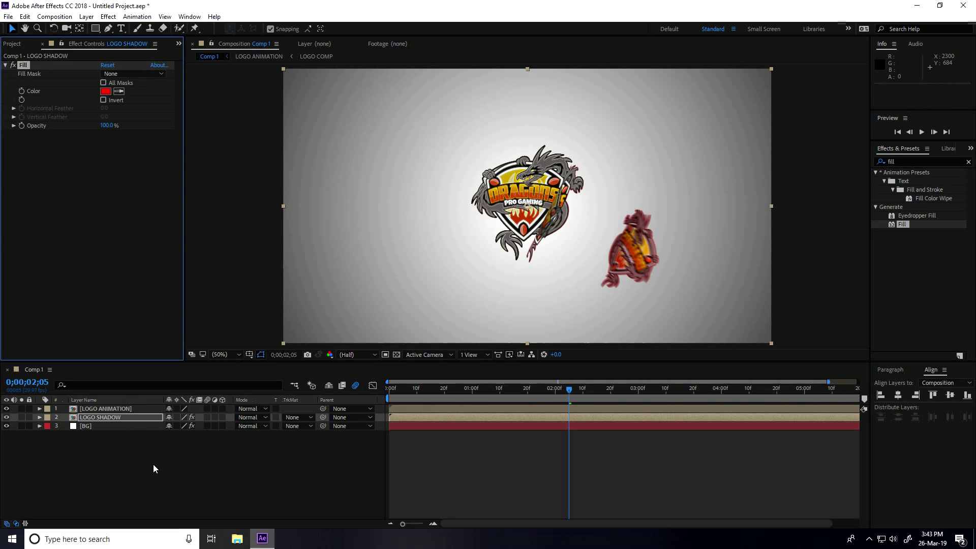
{"action": "left_click", "coordinate": [105, 92]}
{"action": "left_click_drag", "start_coordinate": [69, 233], "coordinate": [45, 232]}
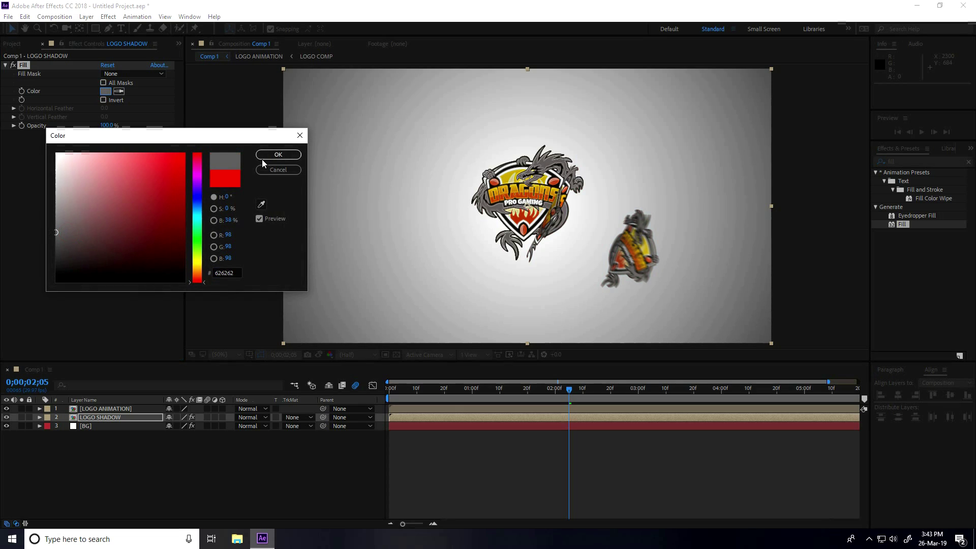
{"action": "left_click", "coordinate": [262, 159]}
Enable 3D and motion blur on both LOGO ANIMATION and LOGO SHADOW
{"action": "left_click", "coordinate": [222, 408]}
{"action": "left_click", "coordinate": [222, 417]}
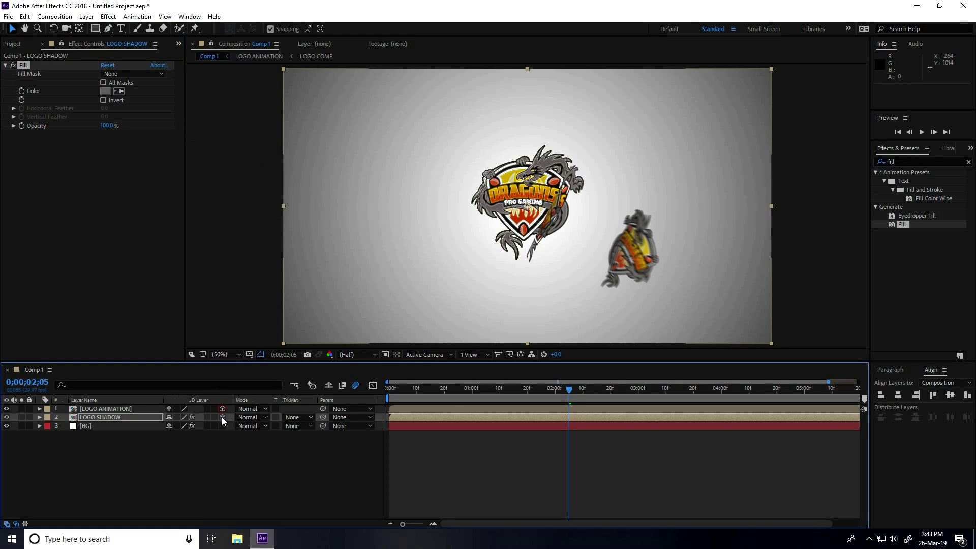
{"action": "left_click", "coordinate": [208, 409]}
{"action": "left_click", "coordinate": [207, 417]}
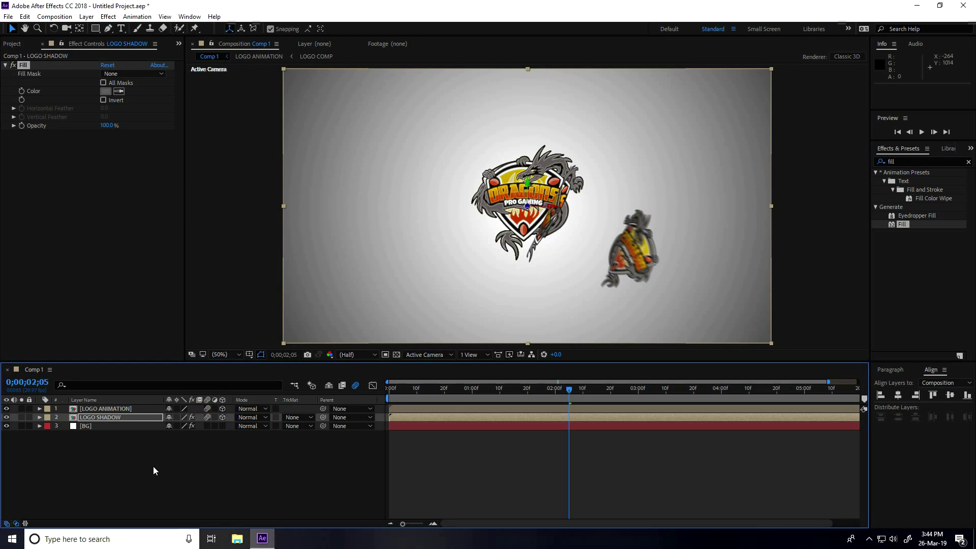
{"action": "left_click", "coordinate": [103, 417]}
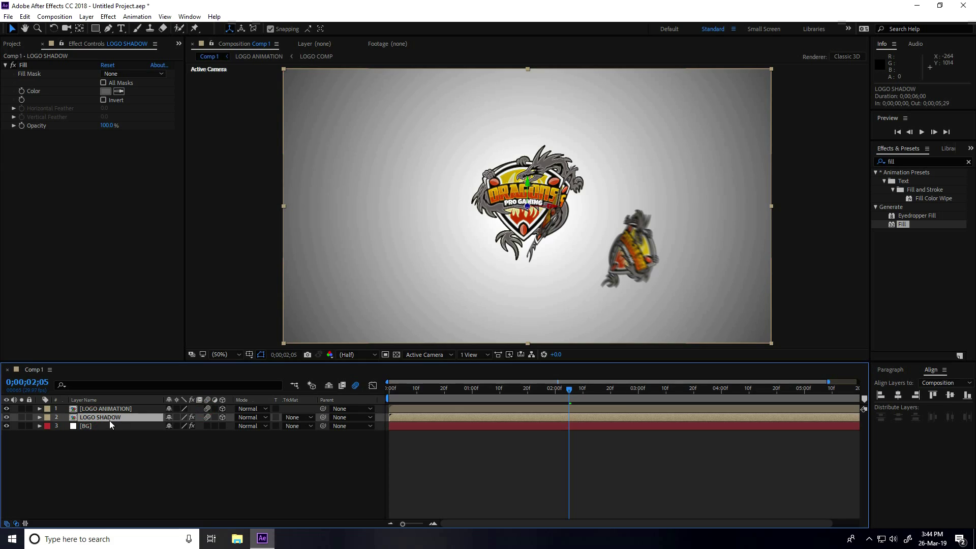
Set LOGO SHADOW's X Rotation to 90° and lower it beneath the logo
{"action": "key", "text": "r"}
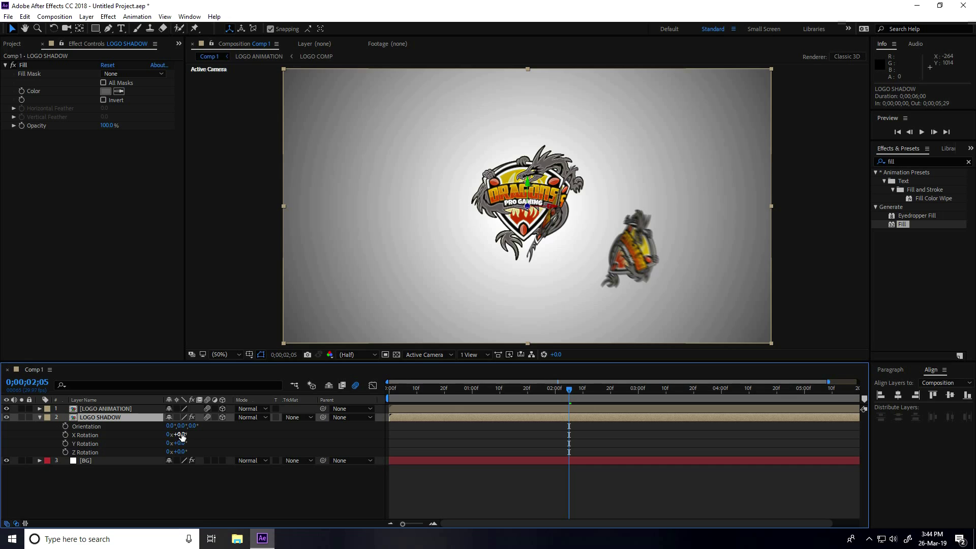
{"action": "left_click_drag", "start_coordinate": [181, 444], "coordinate": [225, 427]}
{"action": "key", "text": "ctrl+z"}
{"action": "key", "text": "ctrl+z"}
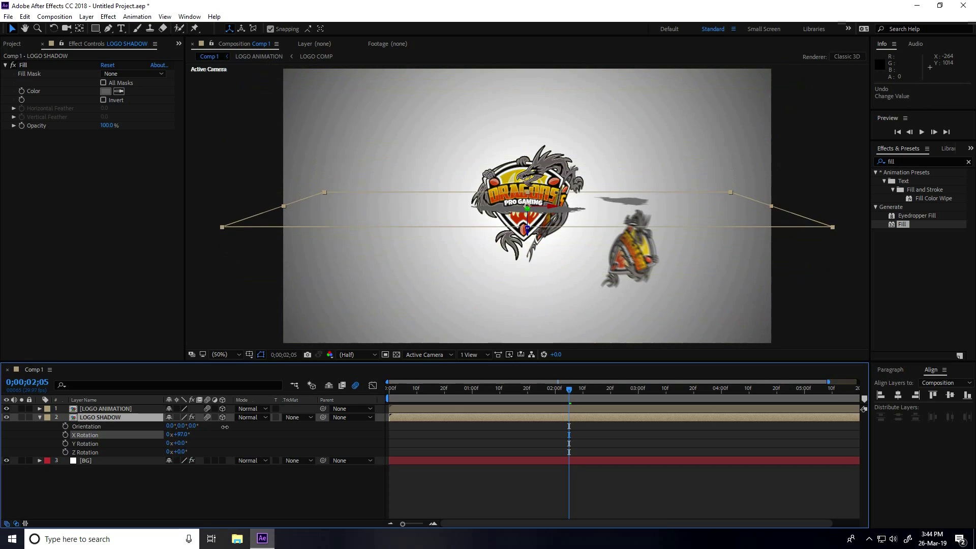
{"action": "left_click", "coordinate": [182, 435]}
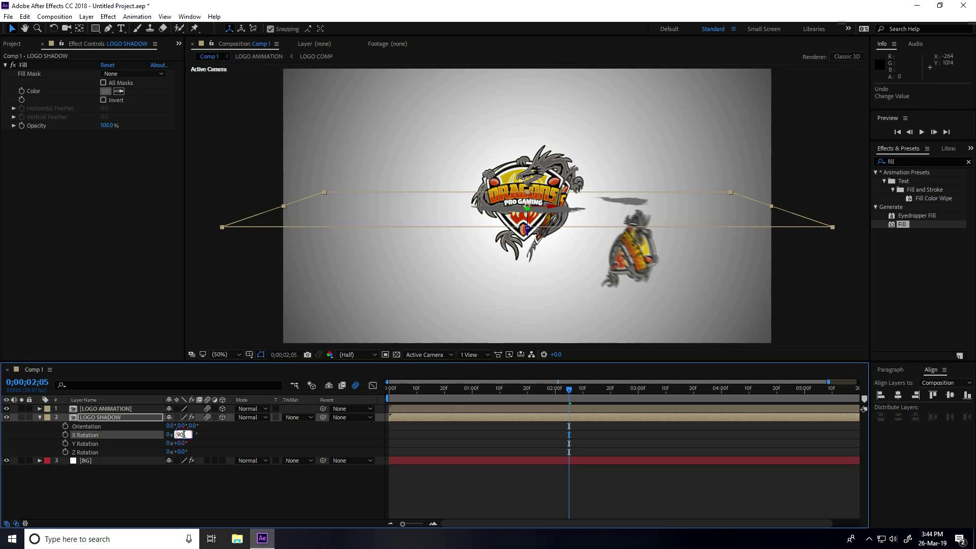
{"action": "key", "text": "Return"}
{"action": "left_click_drag", "start_coordinate": [531, 233], "coordinate": [528, 336]}
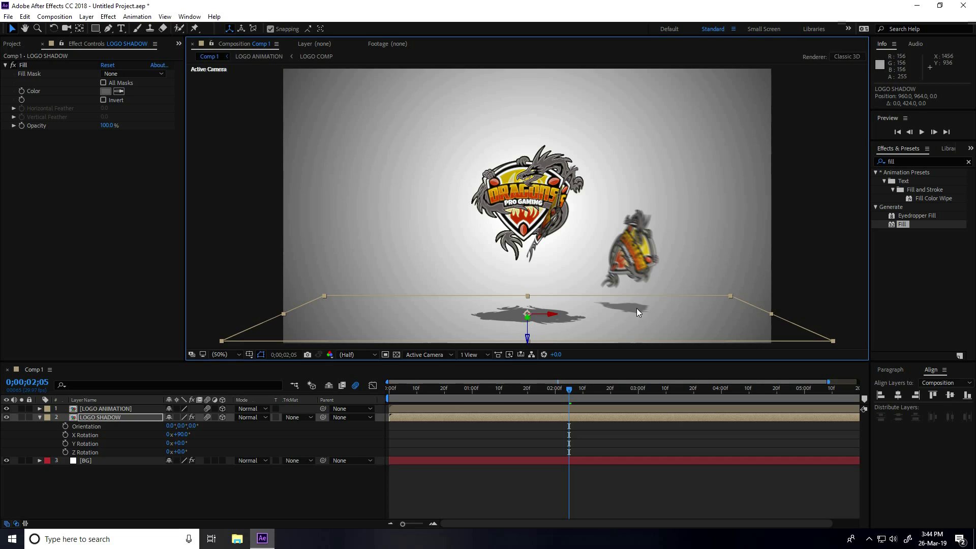
Apply Fast Blur (Legacy) to LOGO SHADOW with Blurriness 150
{"action": "left_click", "coordinate": [916, 157]}
{"action": "type", "text": "fast"}
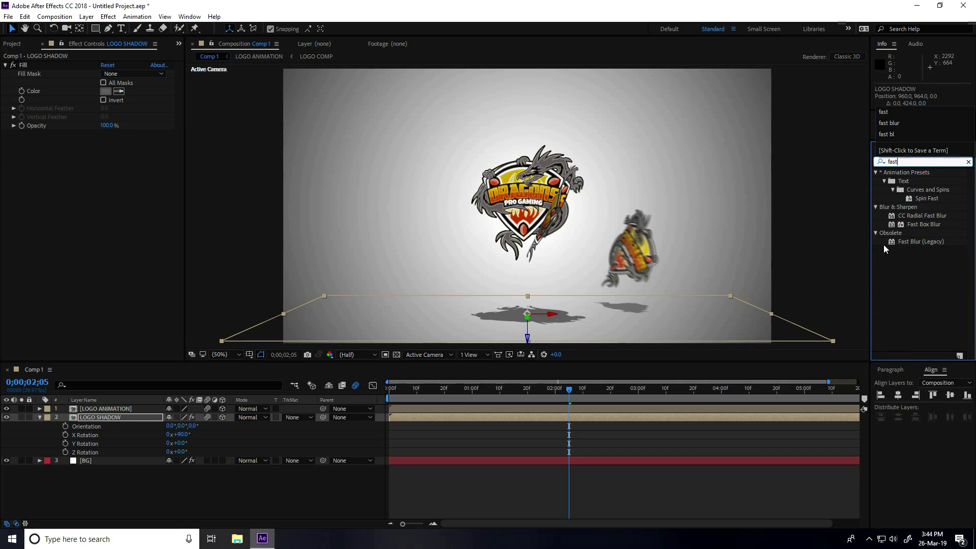
{"action": "left_click_drag", "start_coordinate": [913, 240], "coordinate": [92, 422]}
{"action": "left_click_drag", "start_coordinate": [105, 144], "coordinate": [184, 142]}
{"action": "left_click", "coordinate": [108, 143]}
{"action": "type", "text": "150"}
{"action": "key", "text": "Return"}
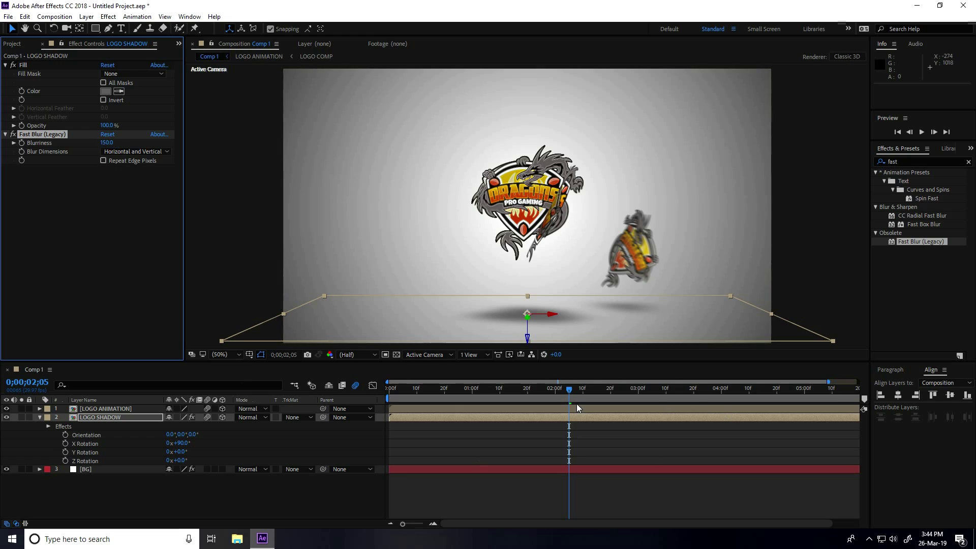
Preview the reveal from the start, then collapse the LOGO SHADOW layer's properties
{"action": "left_click_drag", "start_coordinate": [569, 391], "coordinate": [314, 390]}
{"action": "key", "text": "space"}
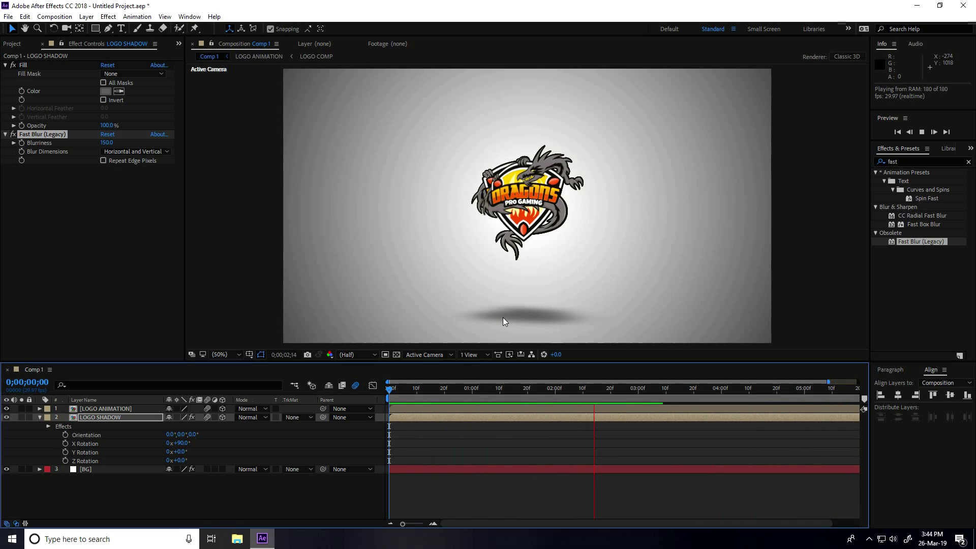
{"action": "key", "text": "space"}
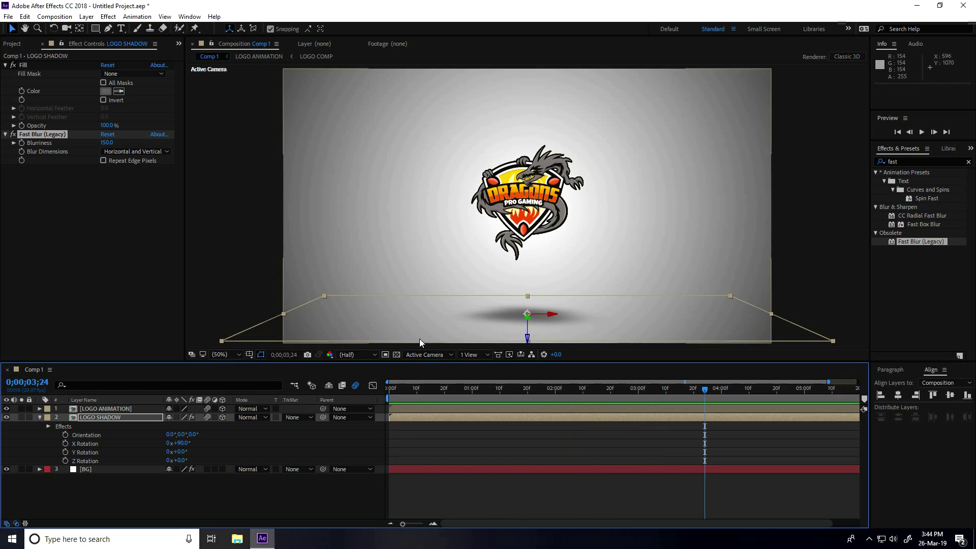
{"action": "left_click", "coordinate": [40, 418]}
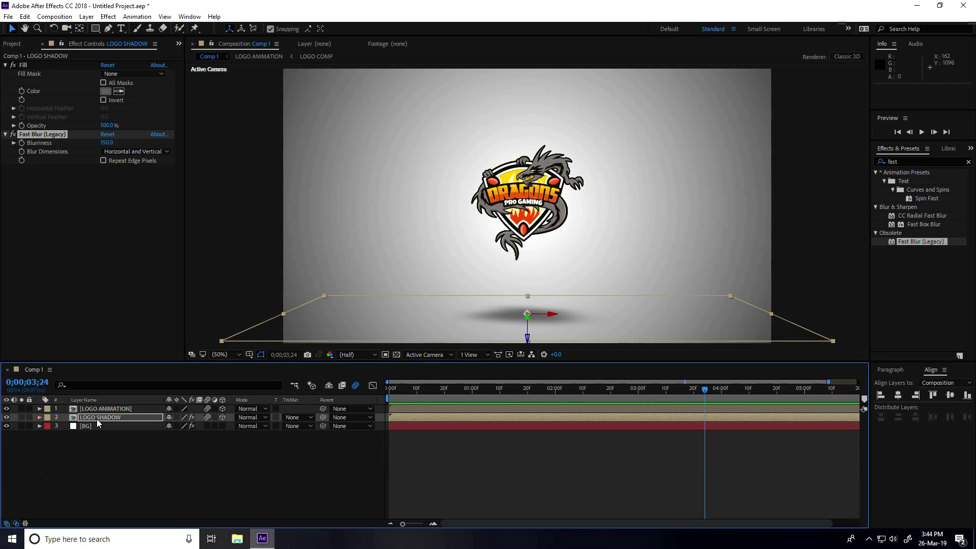
Add a Null Object and move Null 1 to the top of the layer stack
{"action": "right_click", "coordinate": [110, 471]}
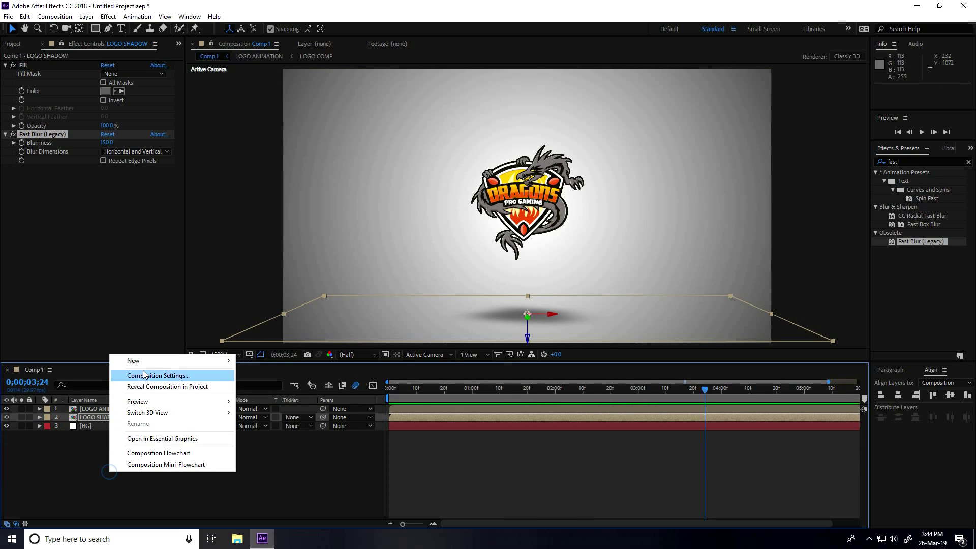
{"action": "mouse_move", "coordinate": [143, 367]}
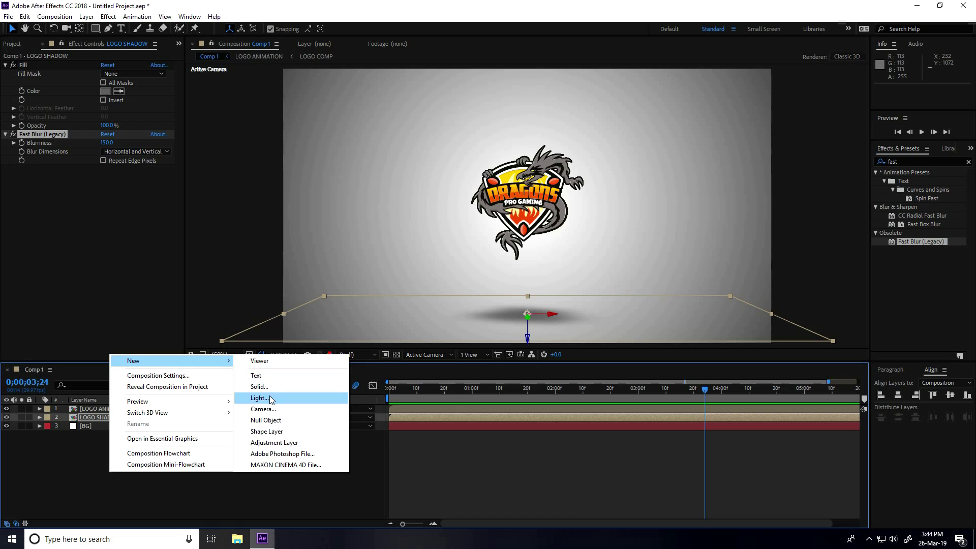
{"action": "left_click", "coordinate": [281, 419]}
{"action": "left_click_drag", "start_coordinate": [90, 417], "coordinate": [90, 405]}
Parent LOGO ANIMATION and LOGO SHADOW to Null 1, then show its Position at the comp start
{"action": "left_click_drag", "start_coordinate": [323, 417], "coordinate": [83, 409]}
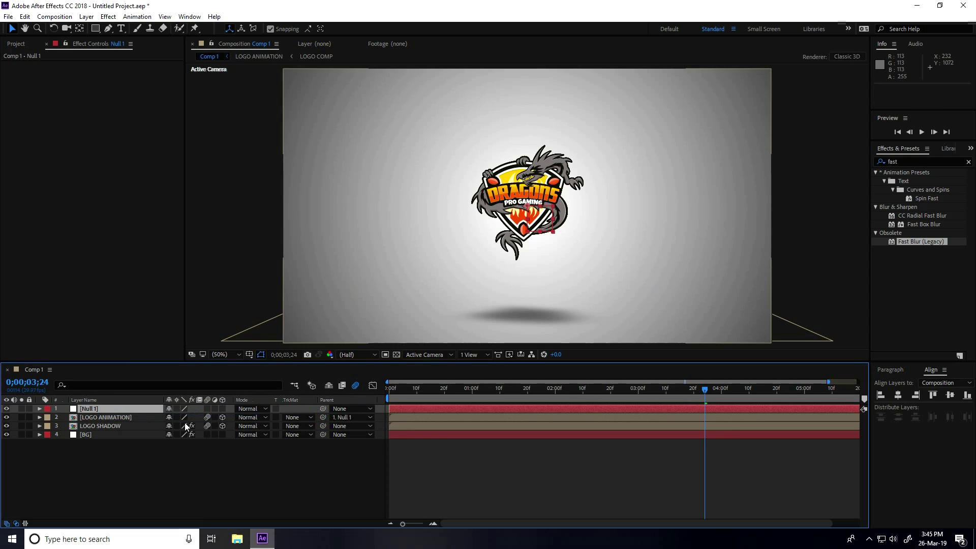
{"action": "left_click_drag", "start_coordinate": [323, 427], "coordinate": [90, 408]}
{"action": "left_click", "coordinate": [87, 464]}
{"action": "left_click", "coordinate": [87, 412]}
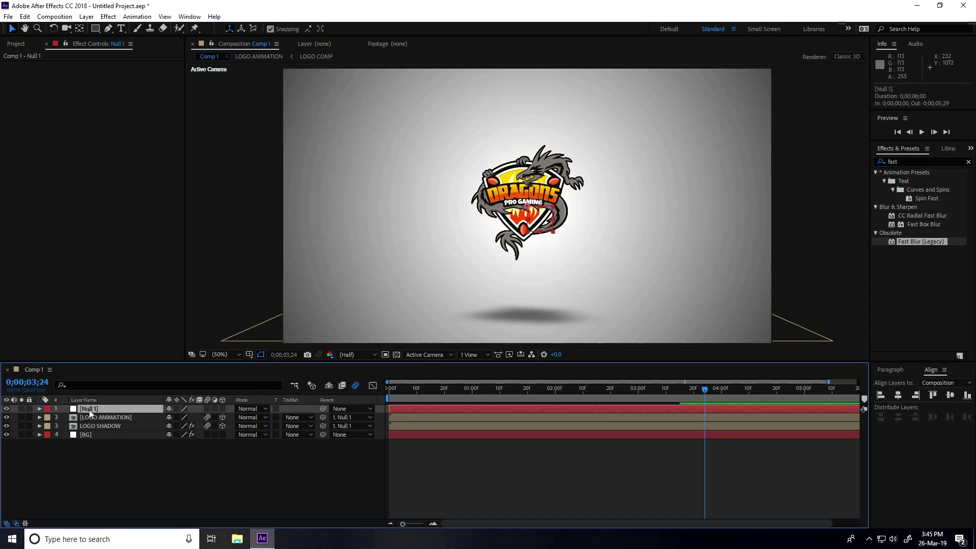
{"action": "key", "text": "p"}
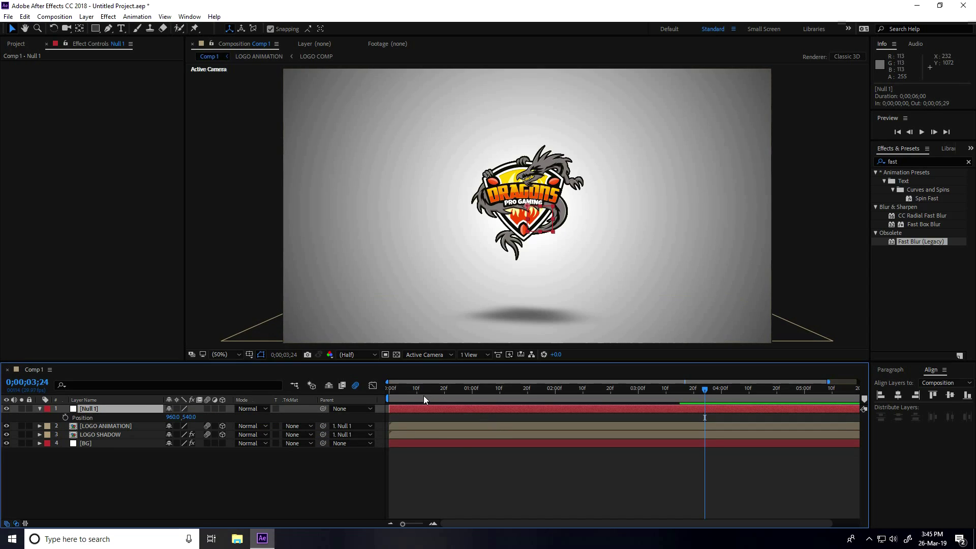
{"action": "key", "text": "Home"}
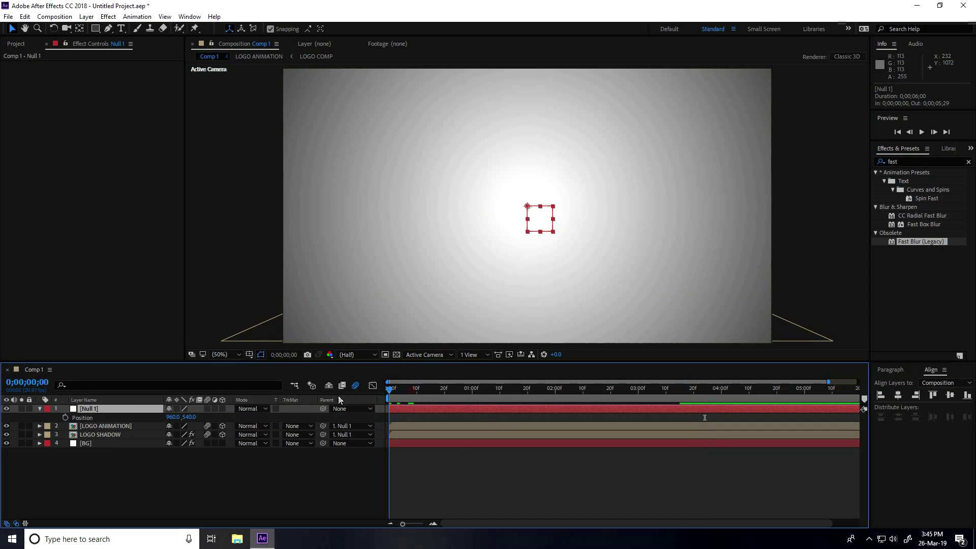
Make Null 1 3D and keyframe its Position Z from 0 at start to -470 at end
{"action": "left_click", "coordinate": [65, 417]}
{"action": "left_click_drag", "start_coordinate": [388, 391], "coordinate": [911, 406]}
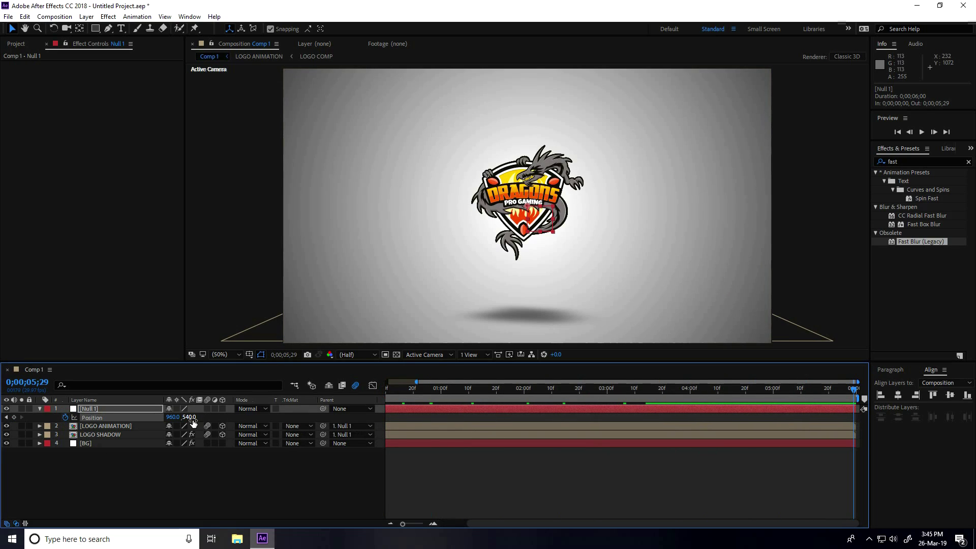
{"action": "left_click_drag", "start_coordinate": [190, 417], "coordinate": [191, 417]}
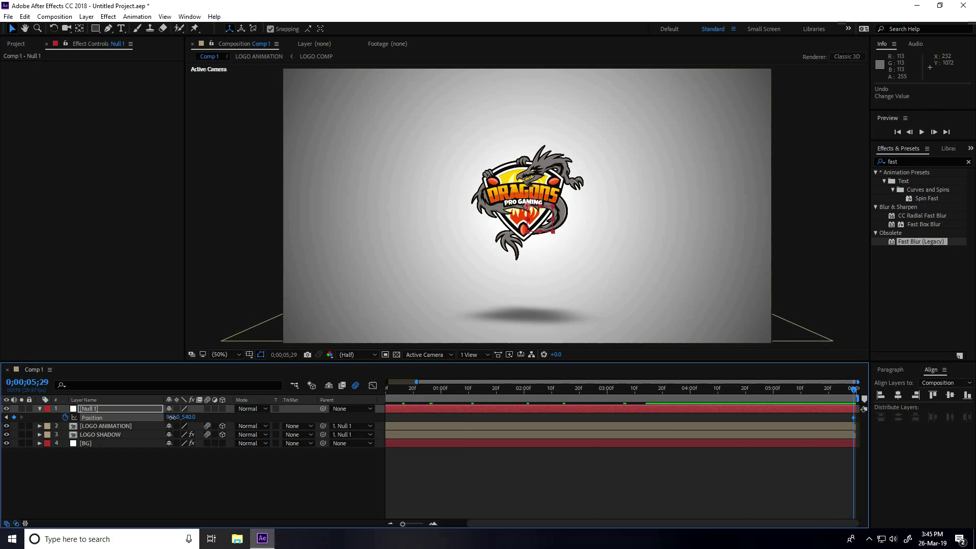
{"action": "key", "text": "ctrl+z"}
{"action": "left_click", "coordinate": [223, 409]}
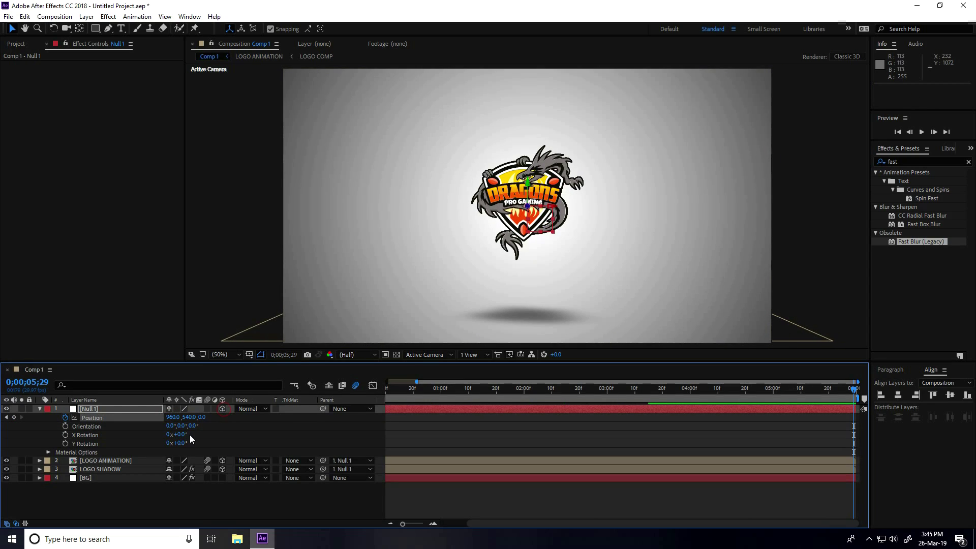
{"action": "left_click", "coordinate": [89, 409]}
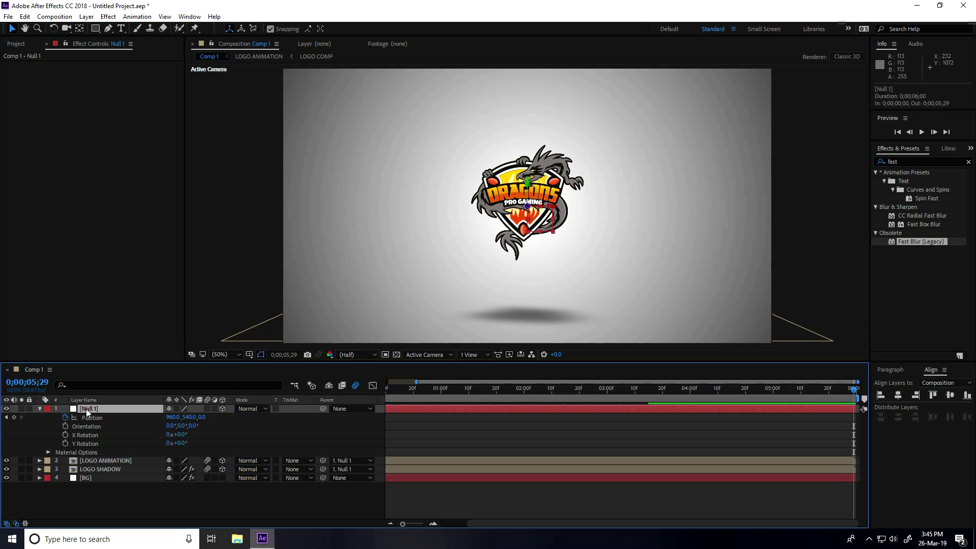
{"action": "key", "text": "p"}
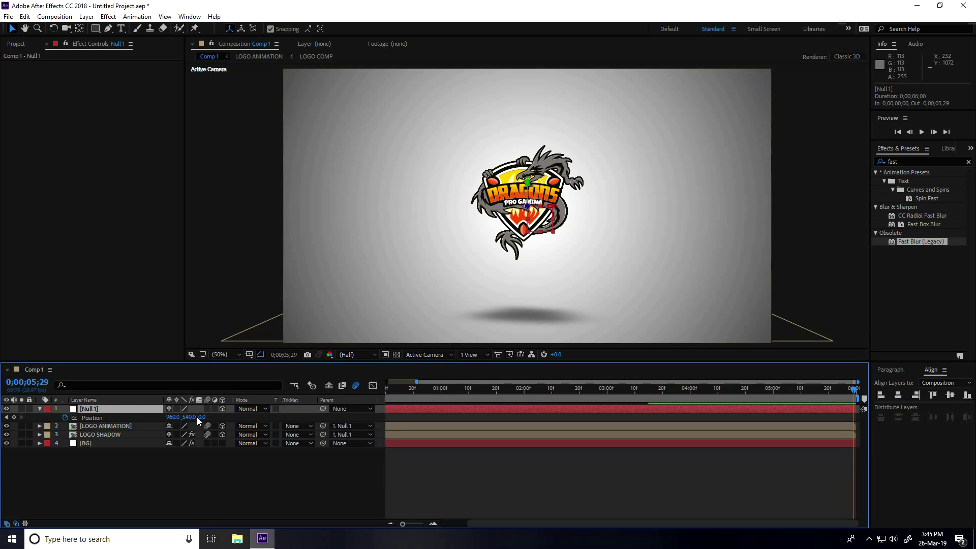
{"action": "left_click_drag", "start_coordinate": [203, 416], "coordinate": [149, 416]}
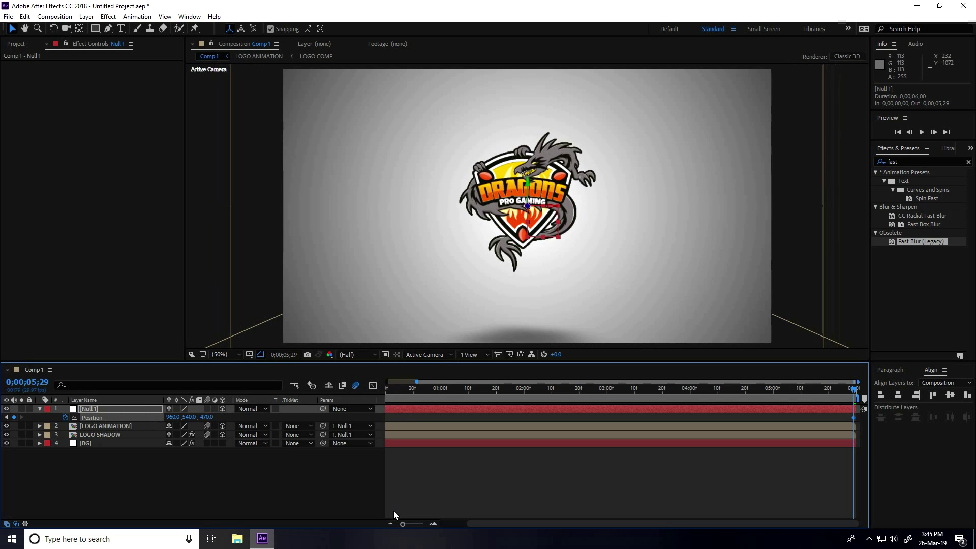
Preview the camera push from the start of the composition
{"action": "left_click_drag", "start_coordinate": [402, 524], "coordinate": [400, 525]}
{"action": "left_click_drag", "start_coordinate": [397, 394], "coordinate": [340, 396]}
{"action": "key", "text": "space"}
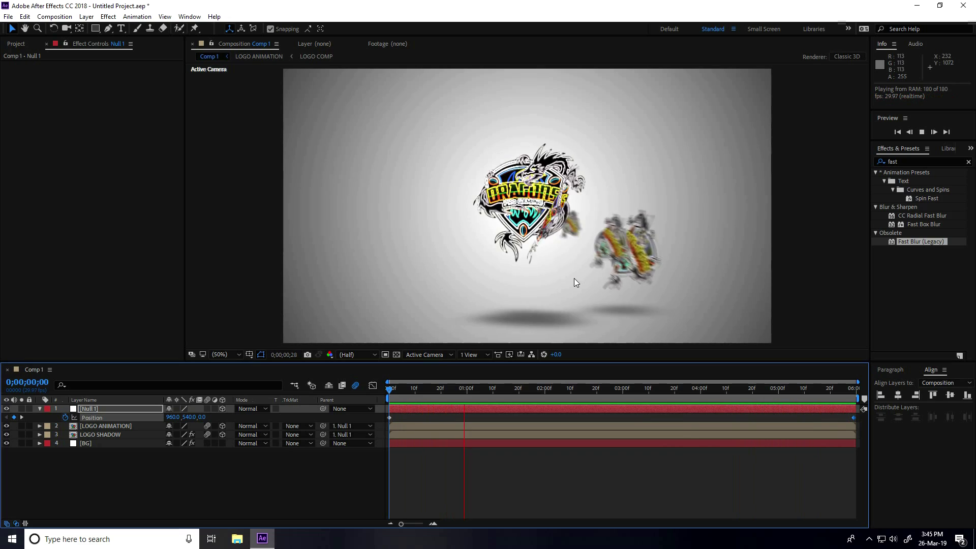
{"action": "key", "text": "space"}
Add a new Adjustment Layer to the composition
{"action": "right_click", "coordinate": [161, 490]}
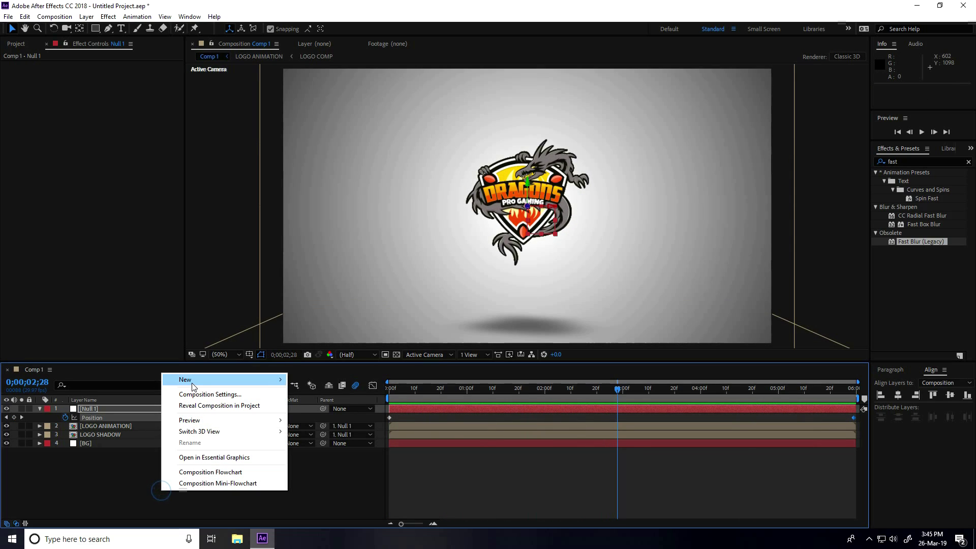
{"action": "mouse_move", "coordinate": [194, 381]}
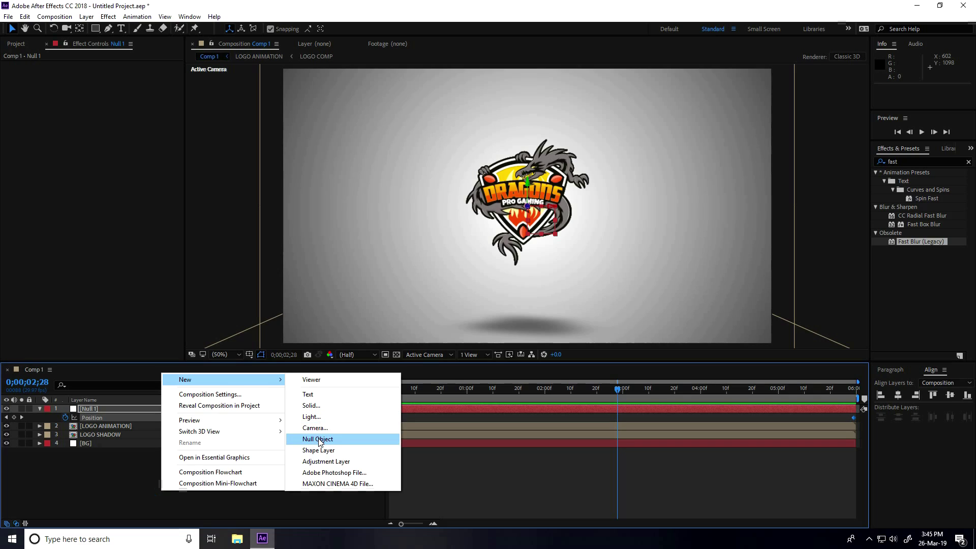
{"action": "left_click", "coordinate": [321, 462]}
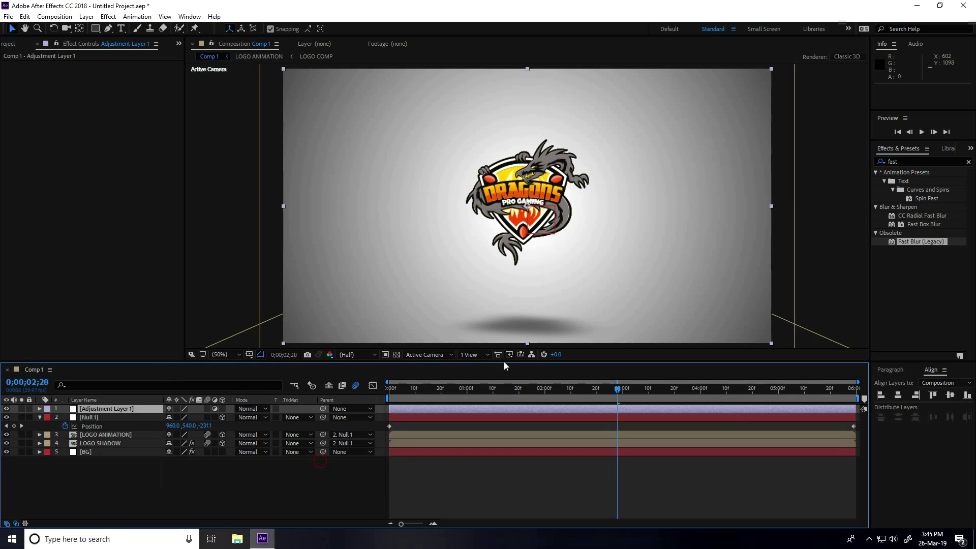
Apply Sharpen to Adjustment Layer 1 with Sharpen Amount 20 and preview from the start
{"action": "left_click", "coordinate": [904, 162]}
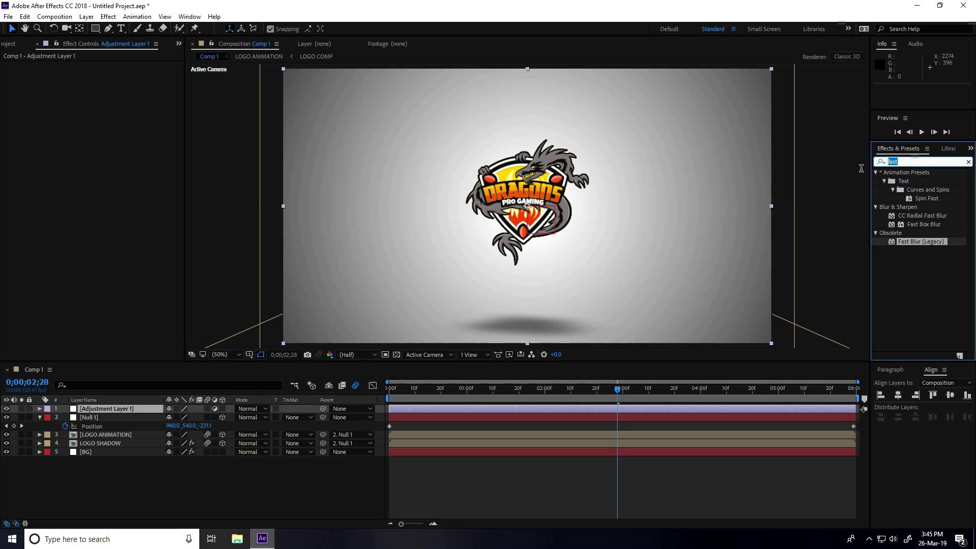
{"action": "type", "text": "shar"}
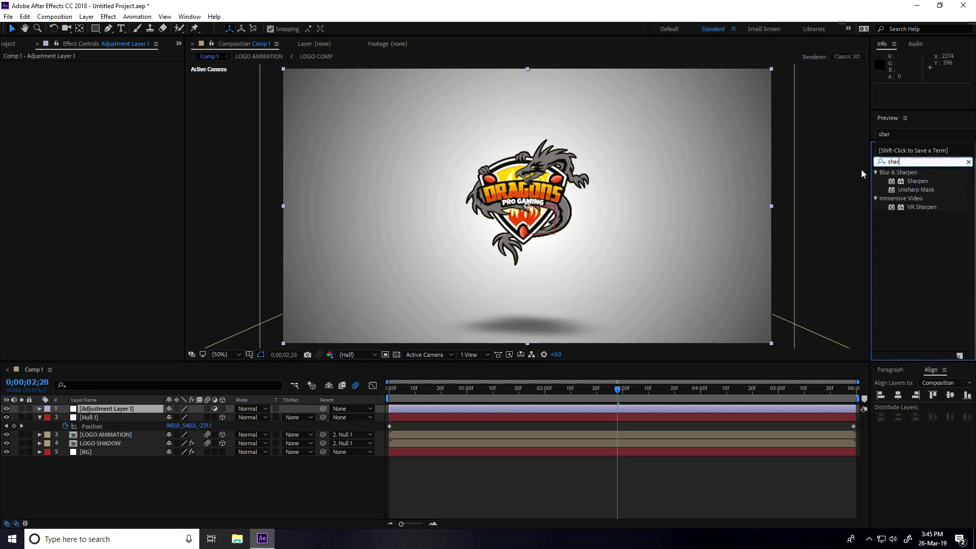
{"action": "left_click_drag", "start_coordinate": [910, 182], "coordinate": [86, 413]}
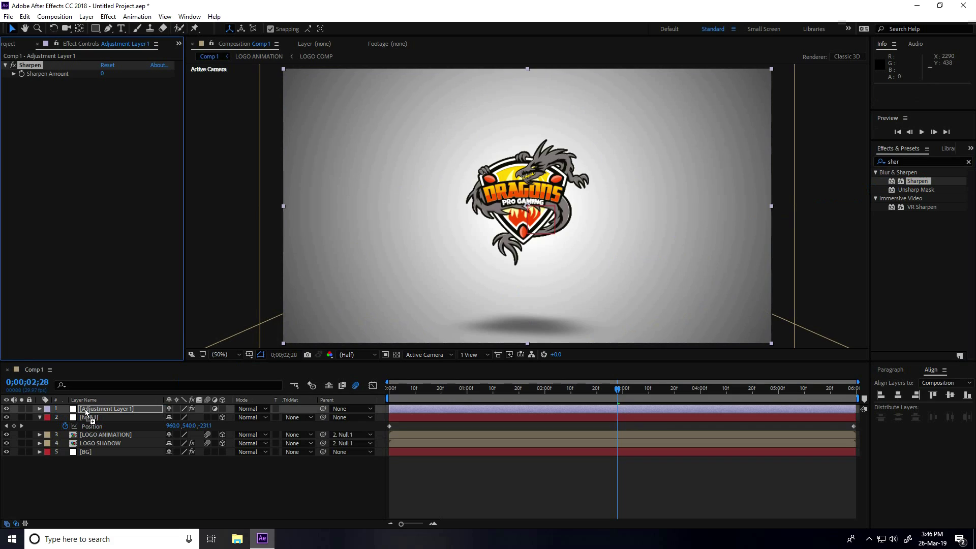
{"action": "left_click", "coordinate": [105, 74]}
{"action": "type", "text": "20"}
{"action": "key", "text": "Return"}
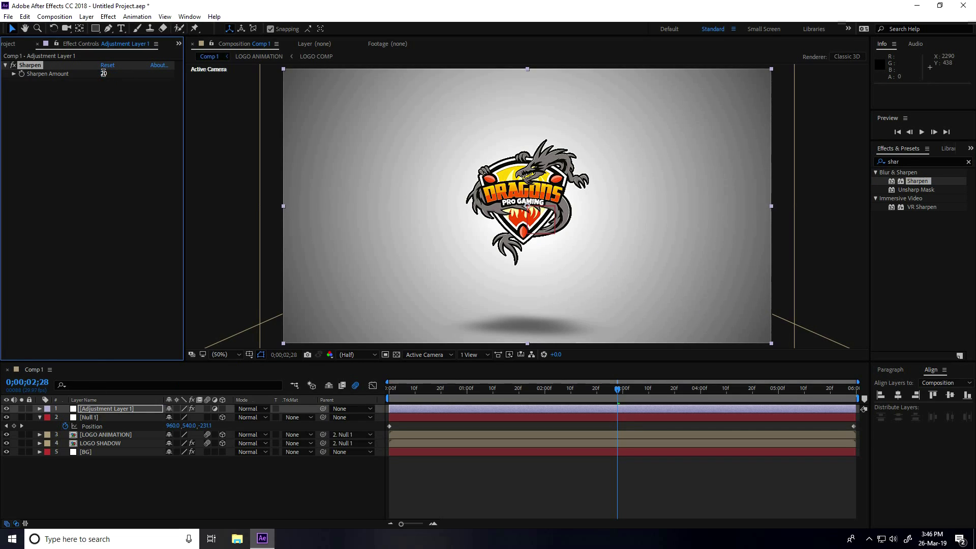
{"action": "left_click", "coordinate": [396, 391]}
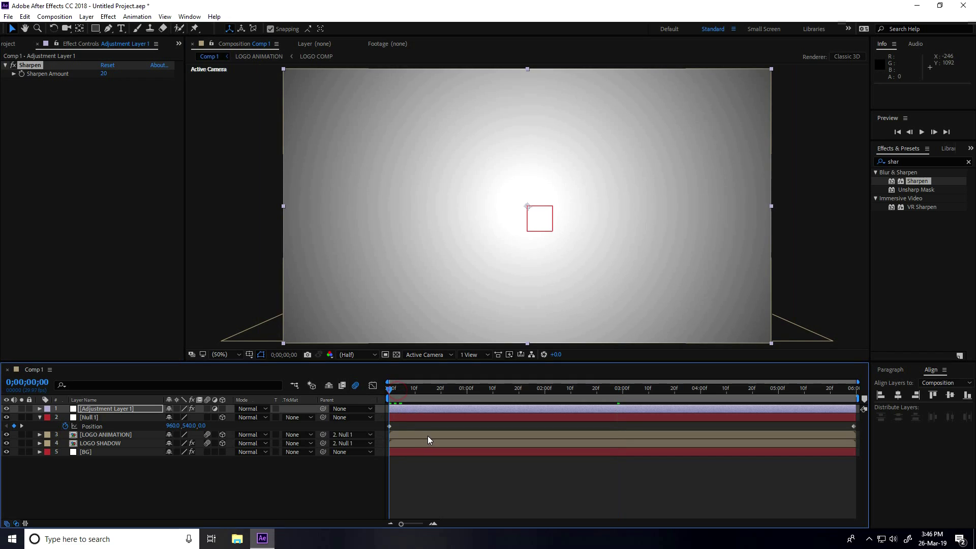
{"action": "key", "text": "space"}
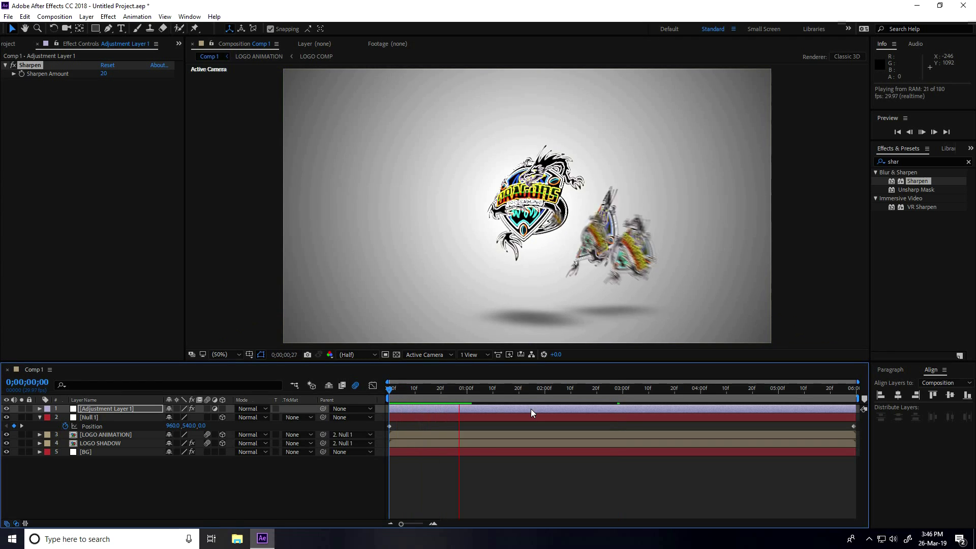